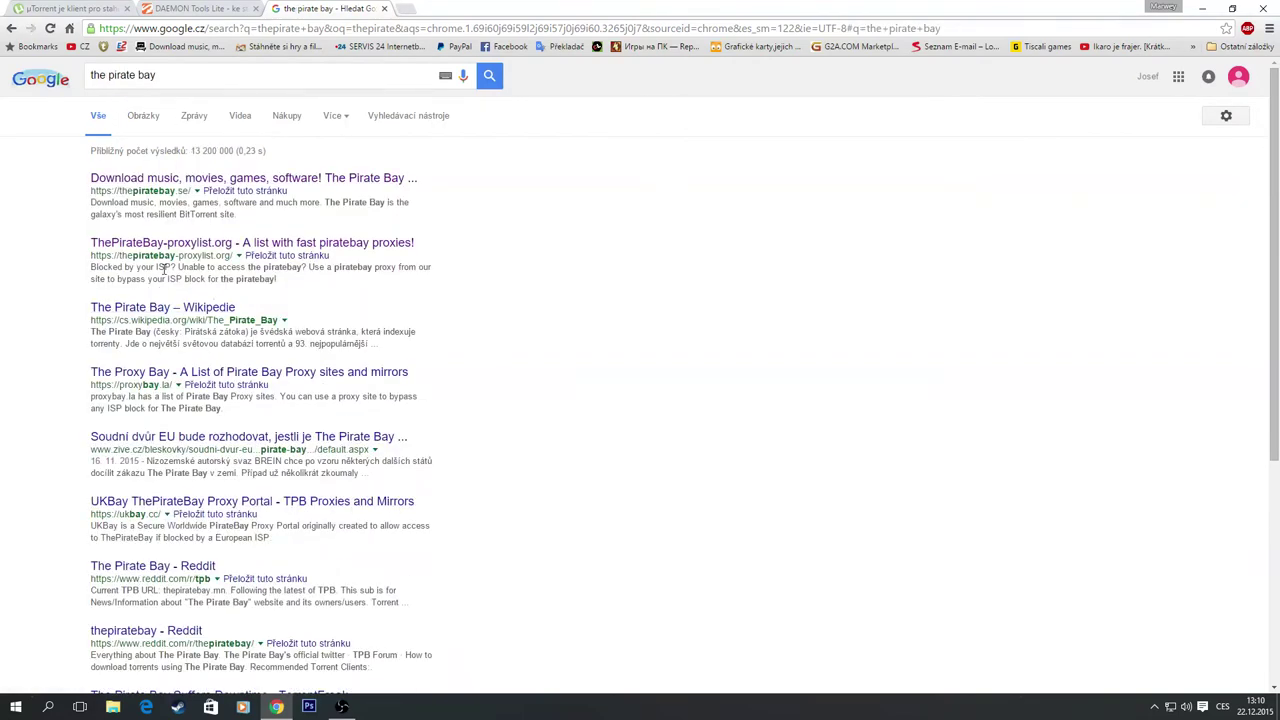
- Open The Pirate Bay from the search results and go to the Fallout 4-CODEX page in its top 100 games list
left_click(183, 179)
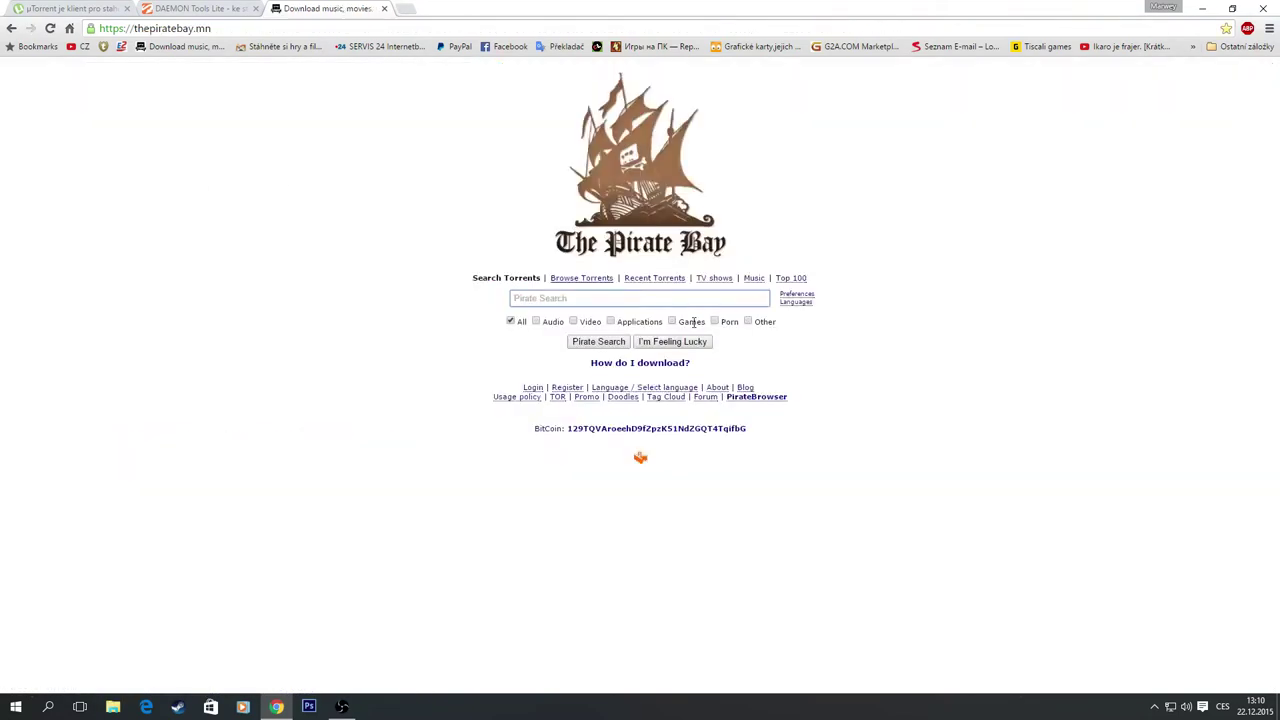
left_click(790, 278)
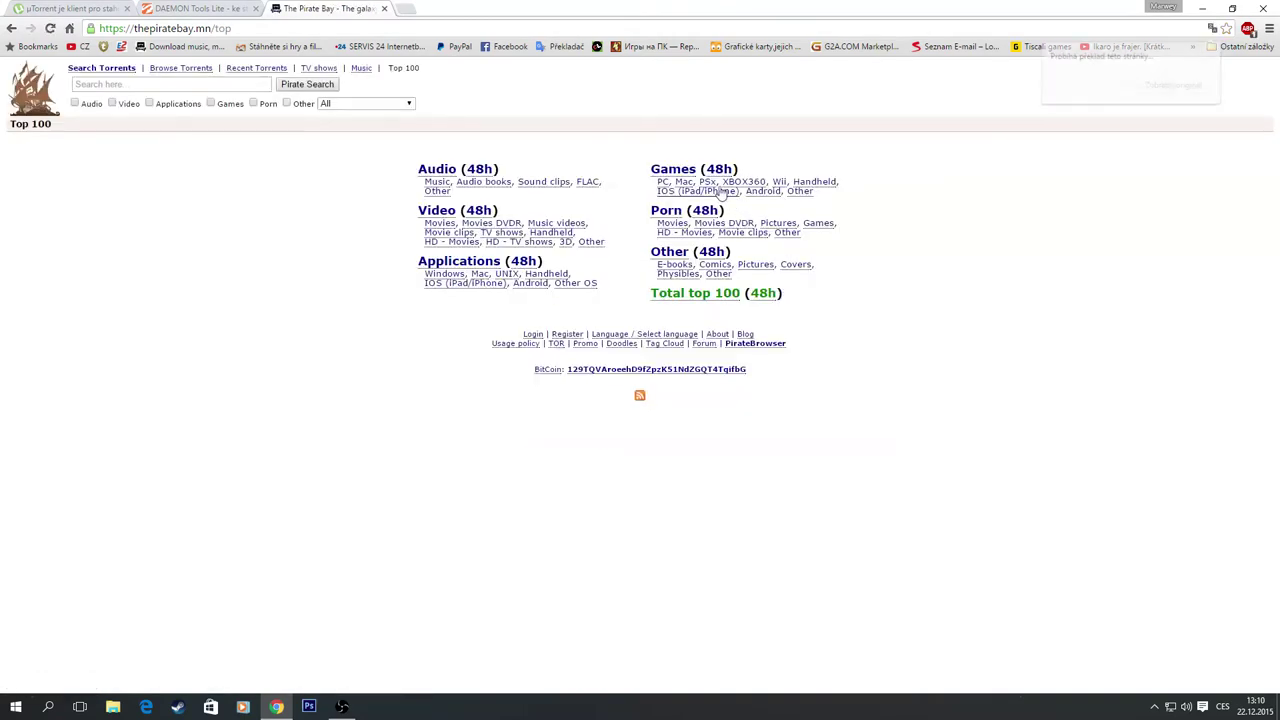
left_click(673, 170)
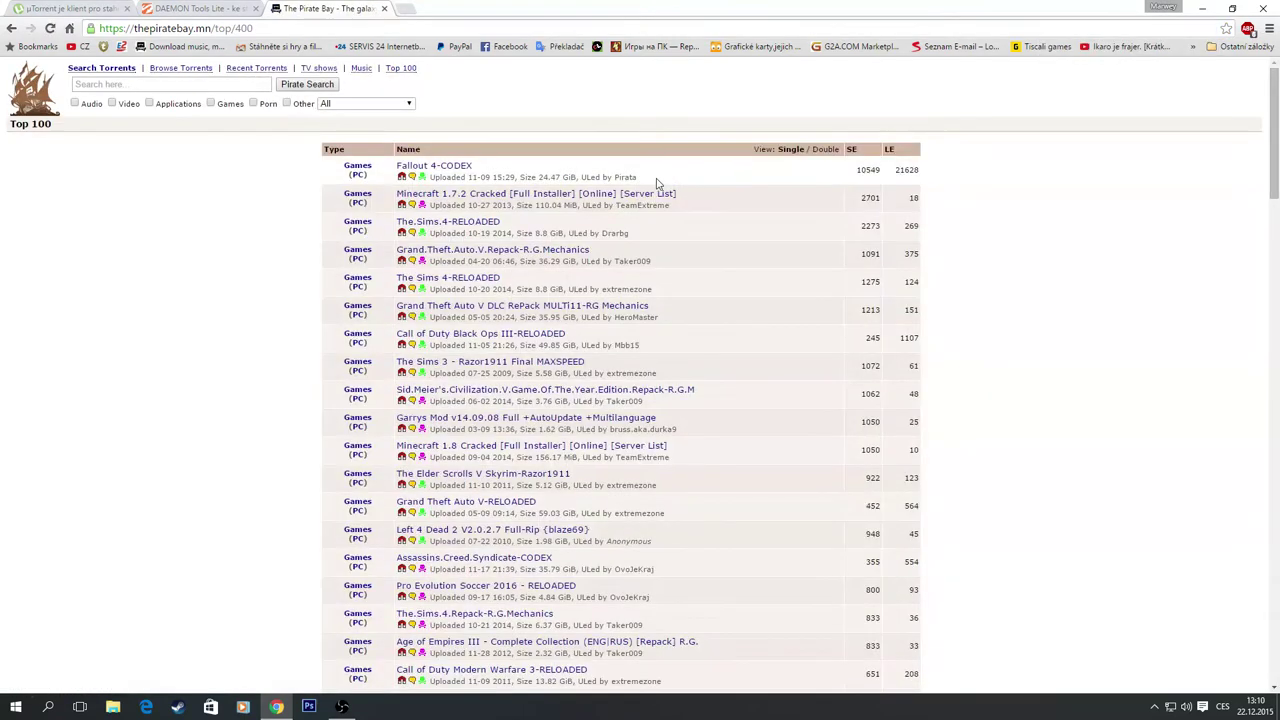
left_click(448, 168)
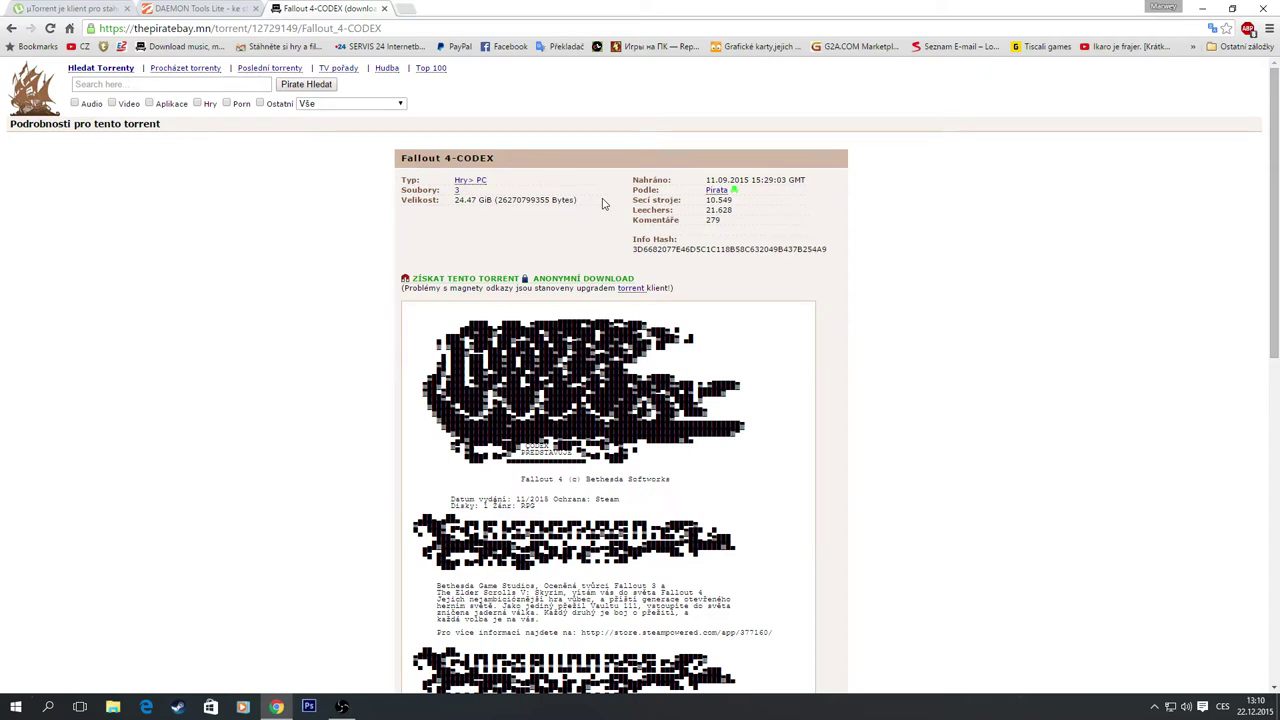
- Glance through the other open pages and restore the Fallout 4-CODEX torrent page to its original language
mouse_move(415, 354)
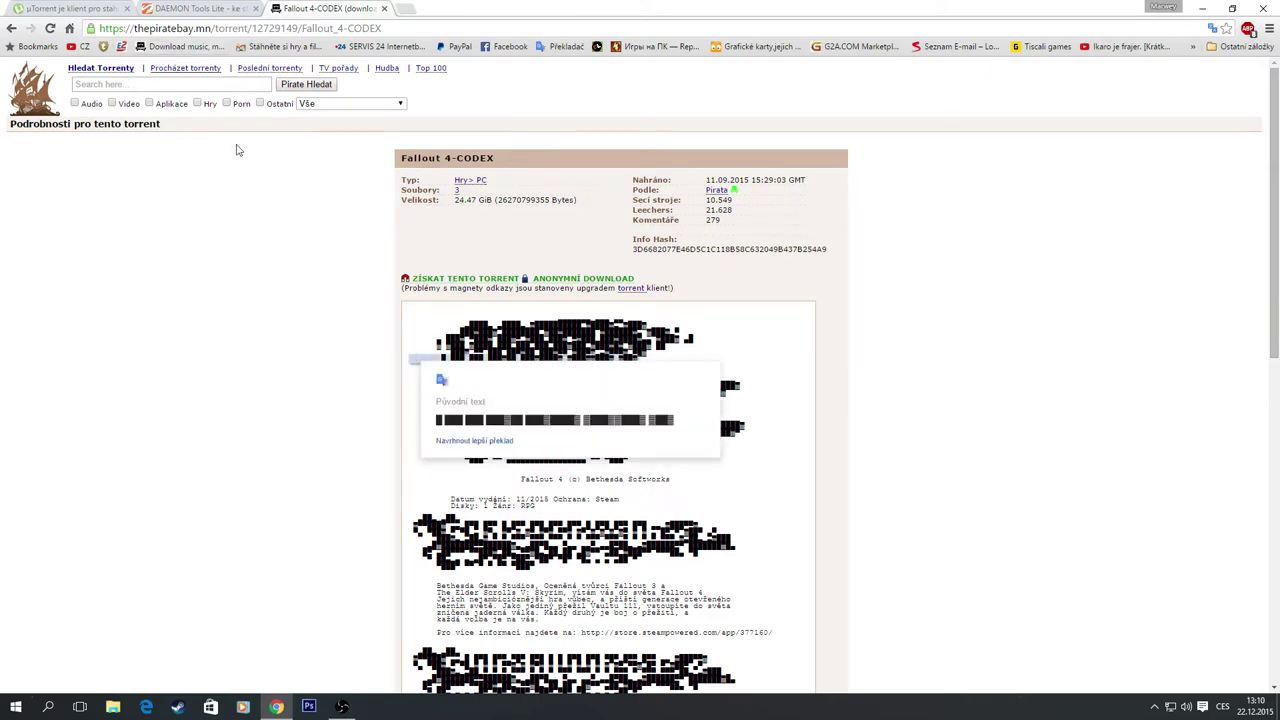
left_click(65, 8)
left_click(190, 8)
left_click(310, 8)
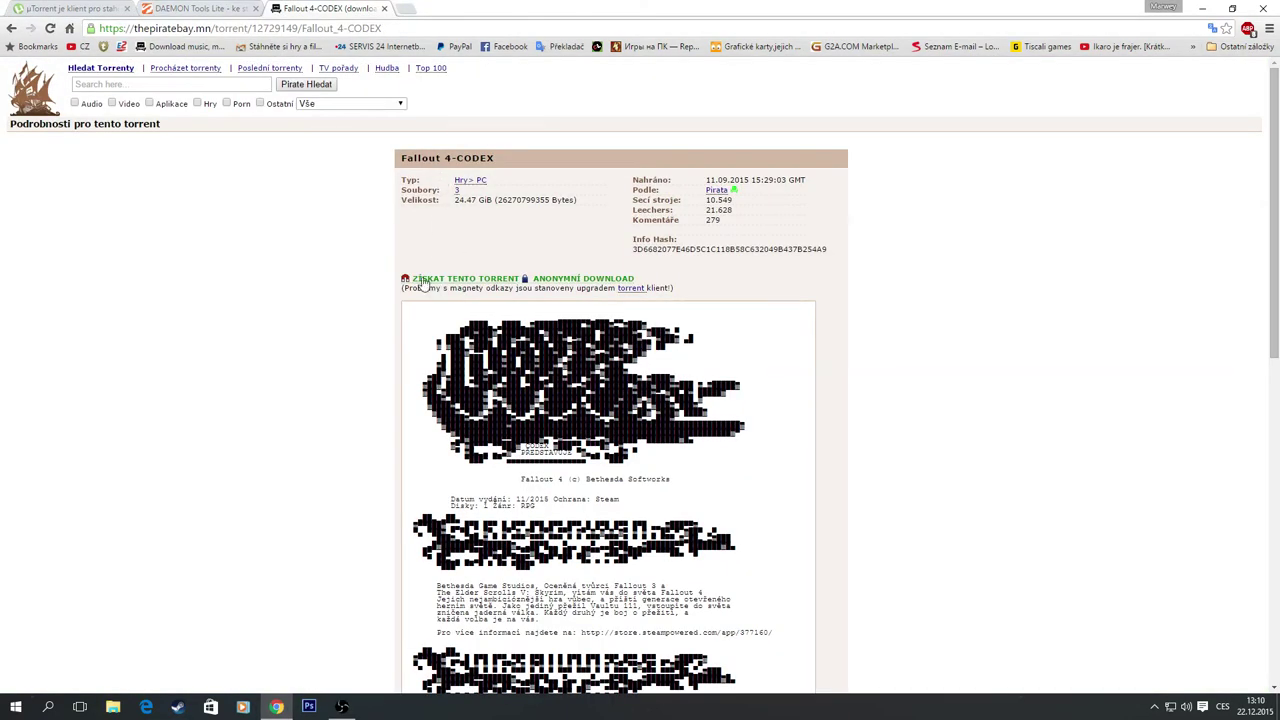
left_click(1212, 28)
left_click(1182, 92)
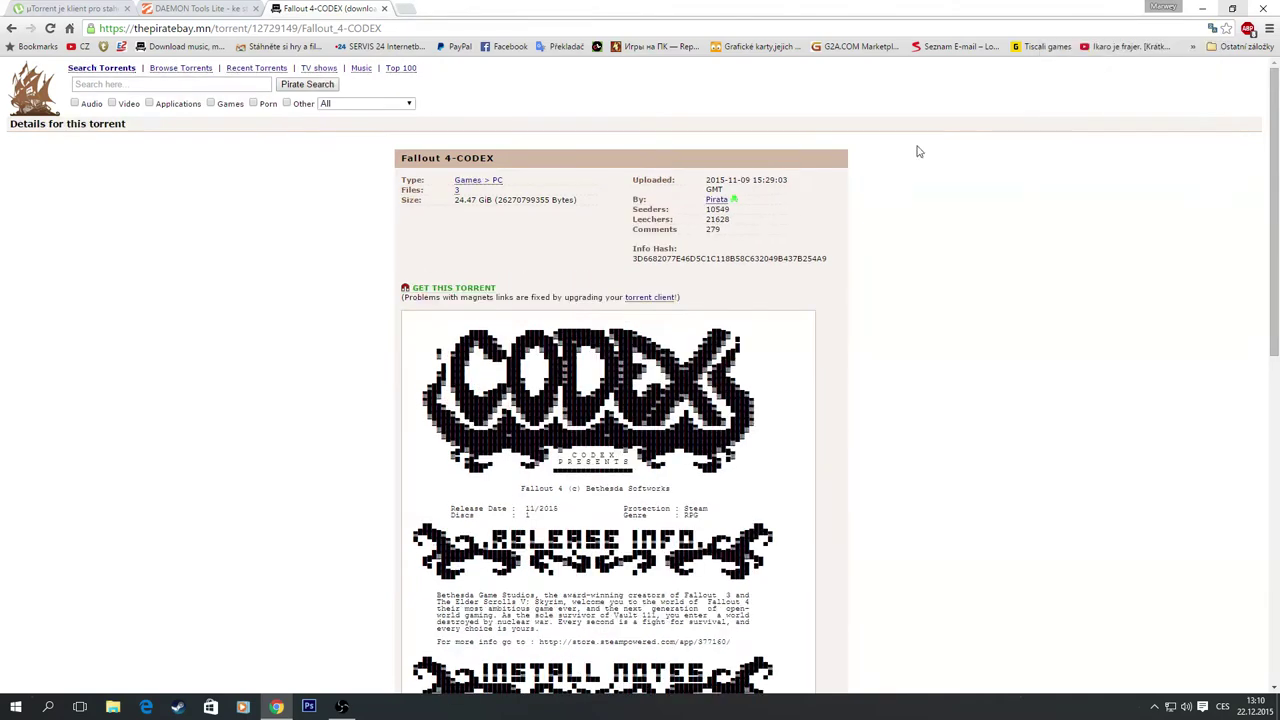
- Send the Fallout 4-CODEX magnet link to µTorrent and decline loading its trackers
left_click(434, 288)
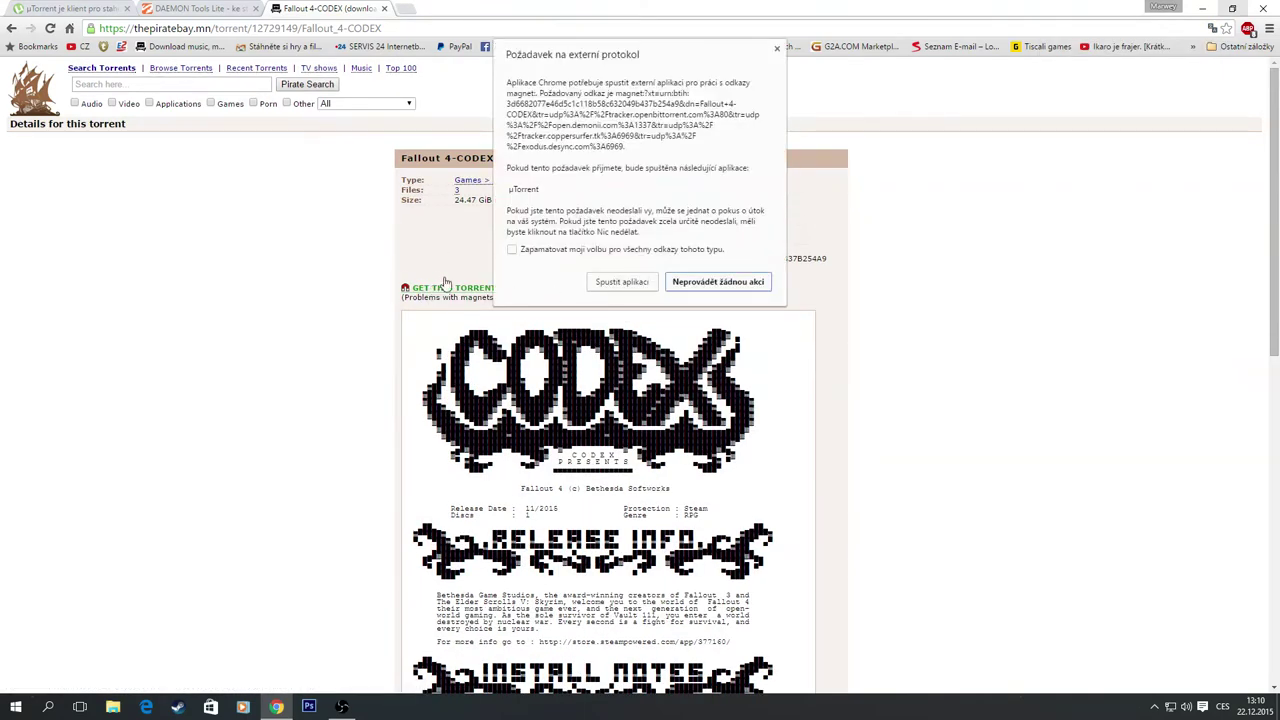
left_click(618, 282)
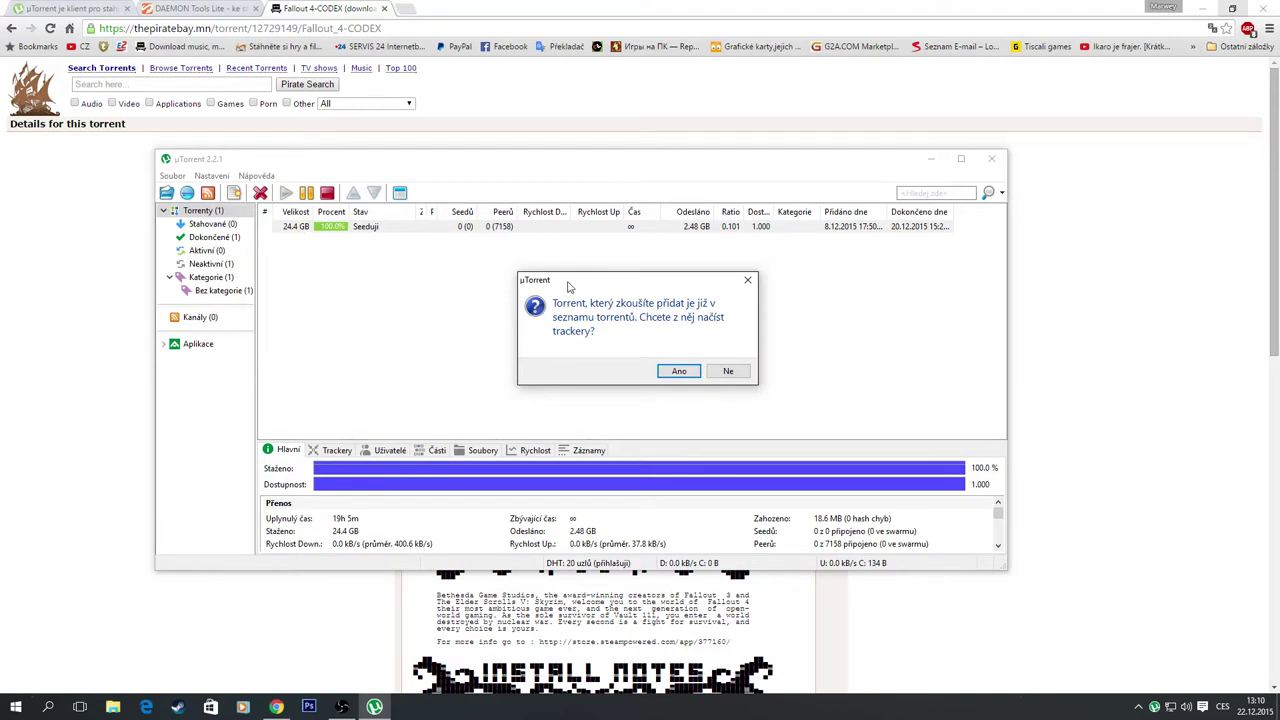
left_click(728, 371)
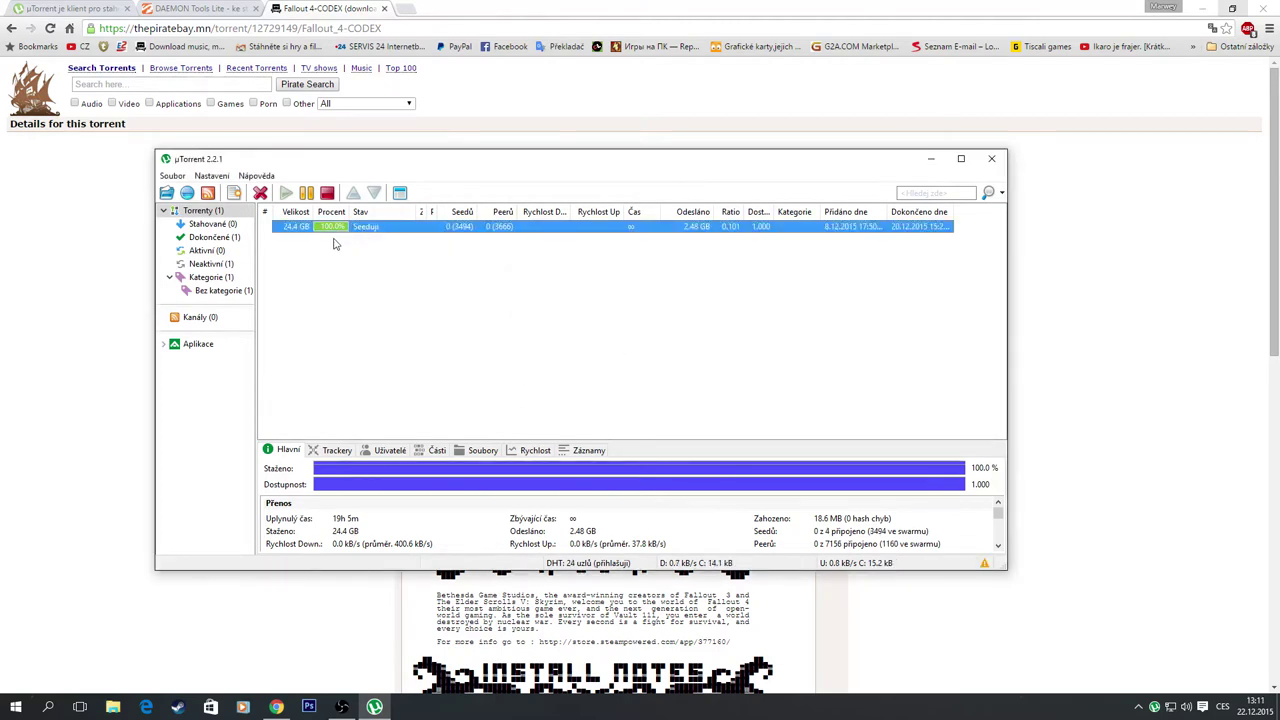
- Clear the torrent selection in µTorrent and close both µTorrent and the browser
left_click(355, 278)
left_click(390, 235)
left_click(476, 305)
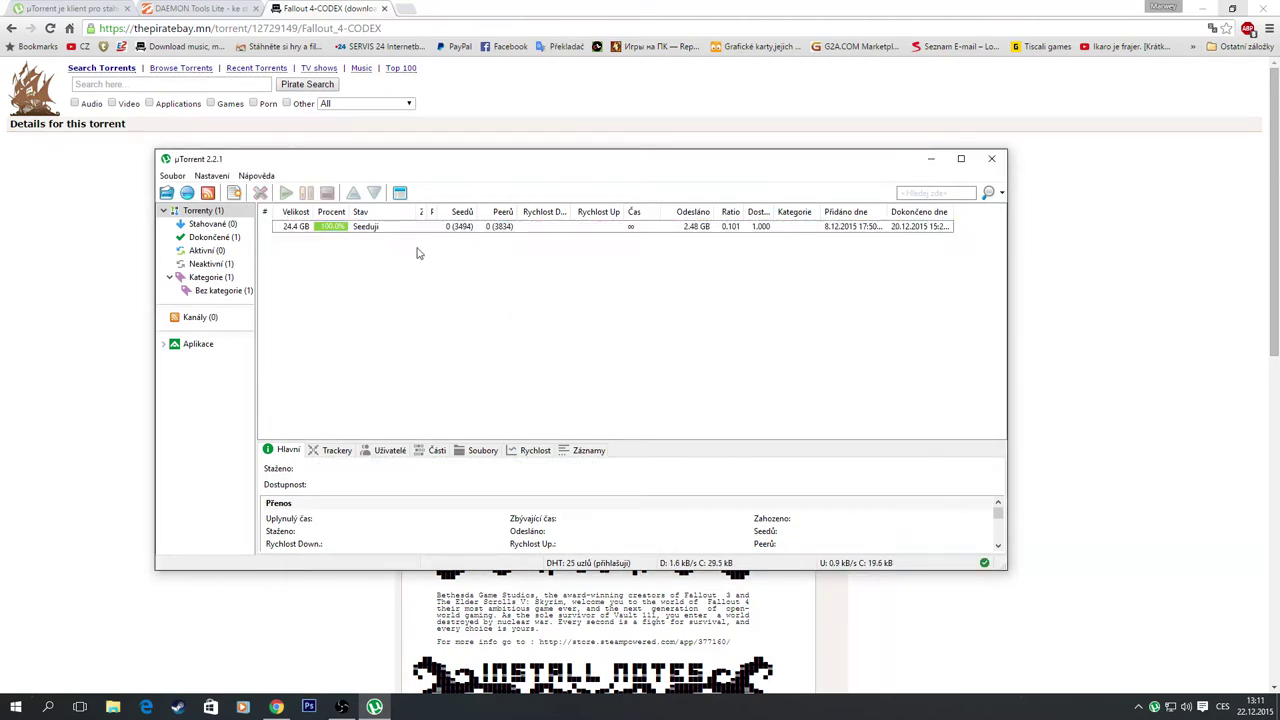
left_click(997, 158)
left_click(679, 354)
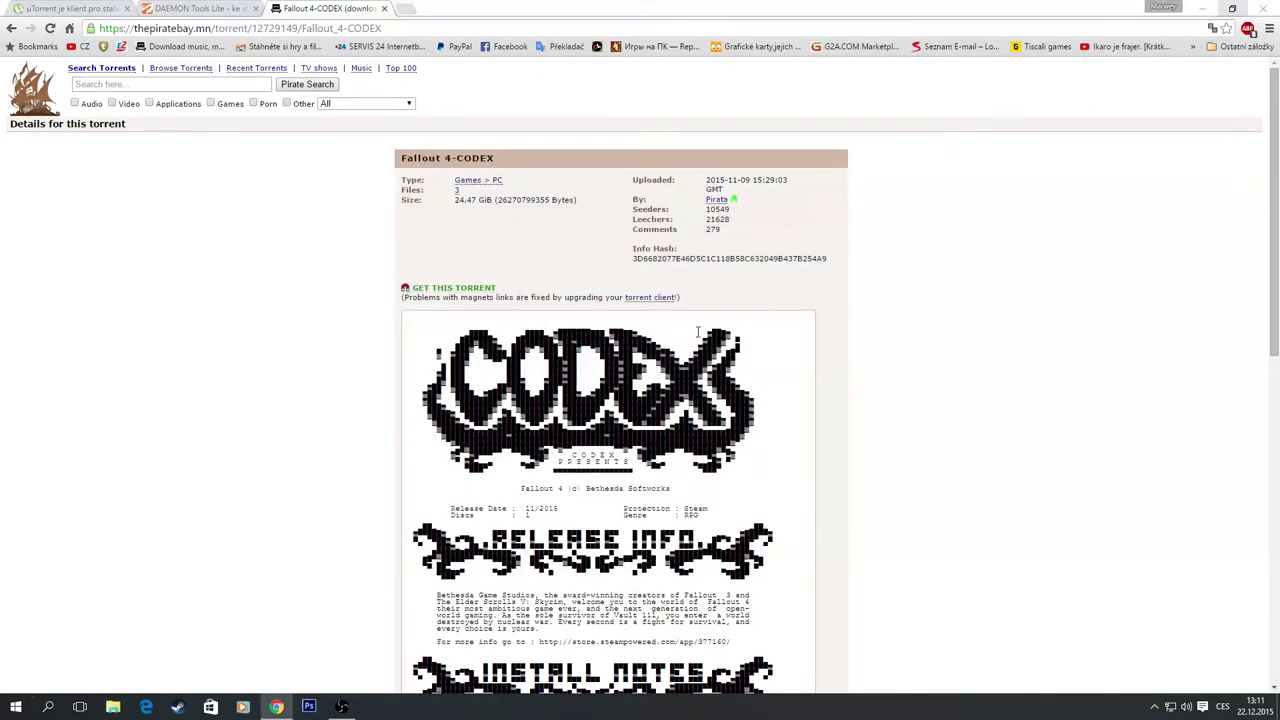
left_click(1263, 10)
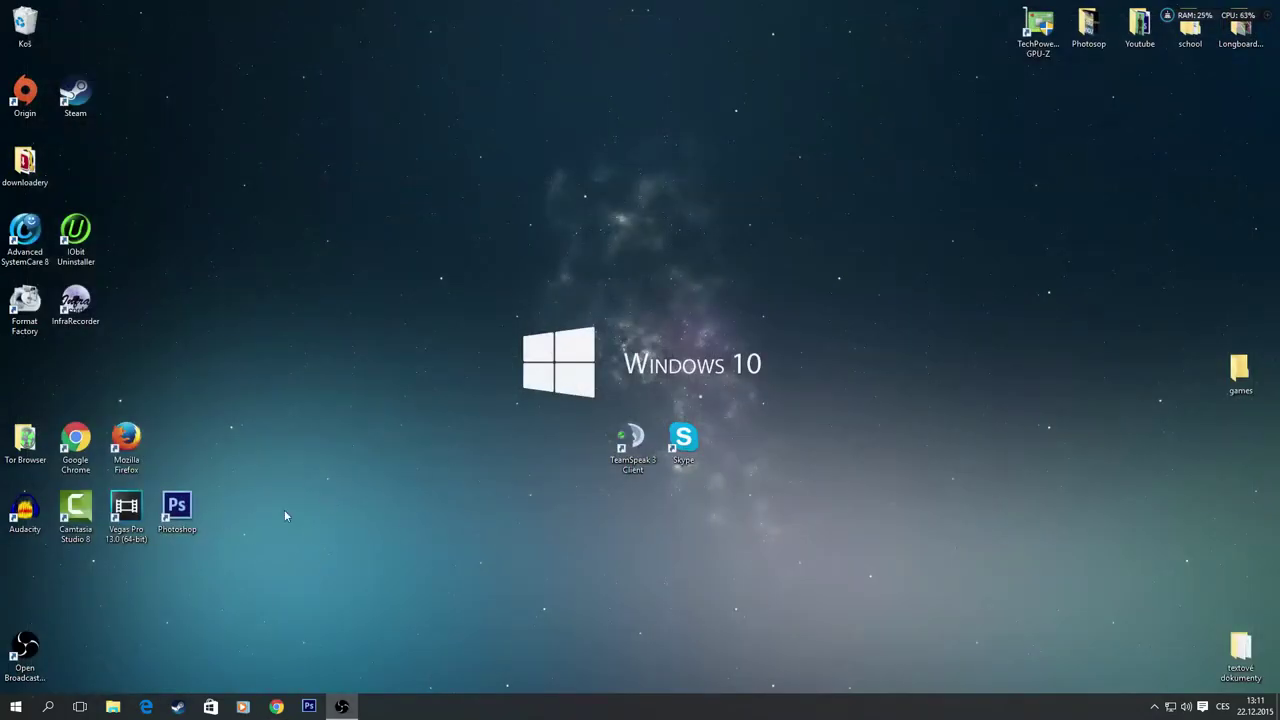
- Open the Fallout.4-CODEX folder from the downloads in File Explorer, and reposition and widen the window
left_click(118, 706)
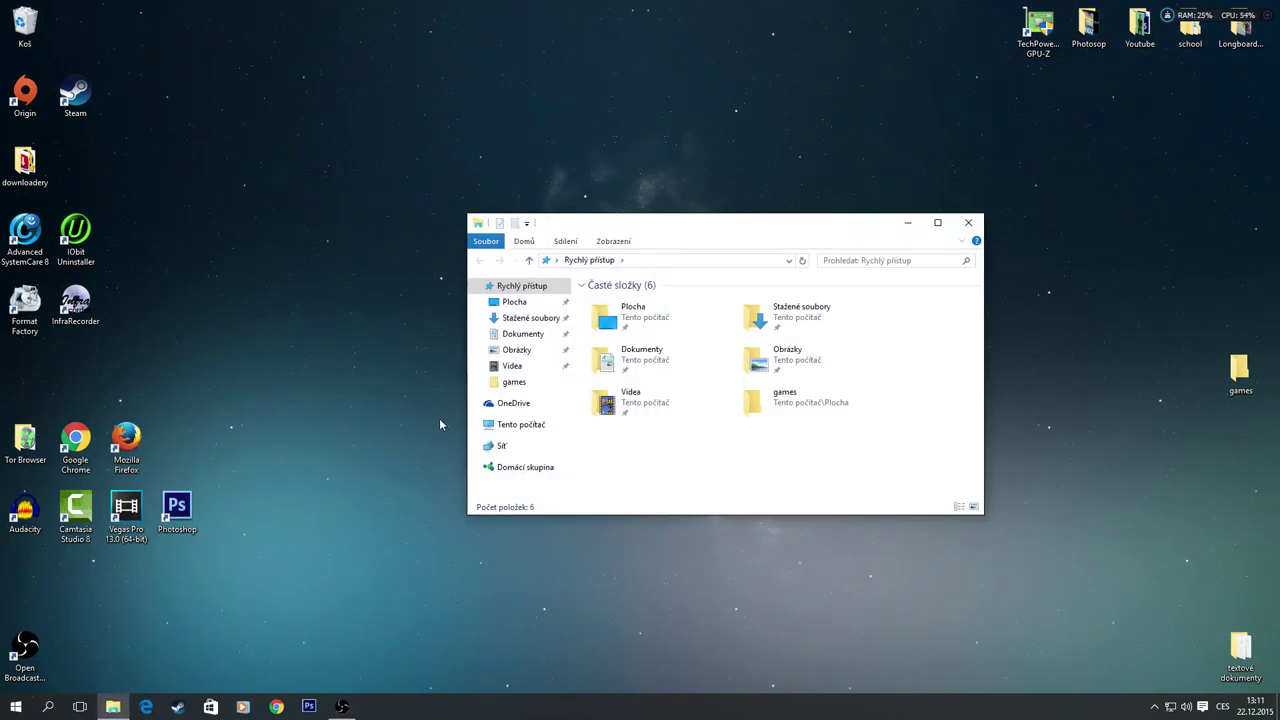
left_click(538, 318)
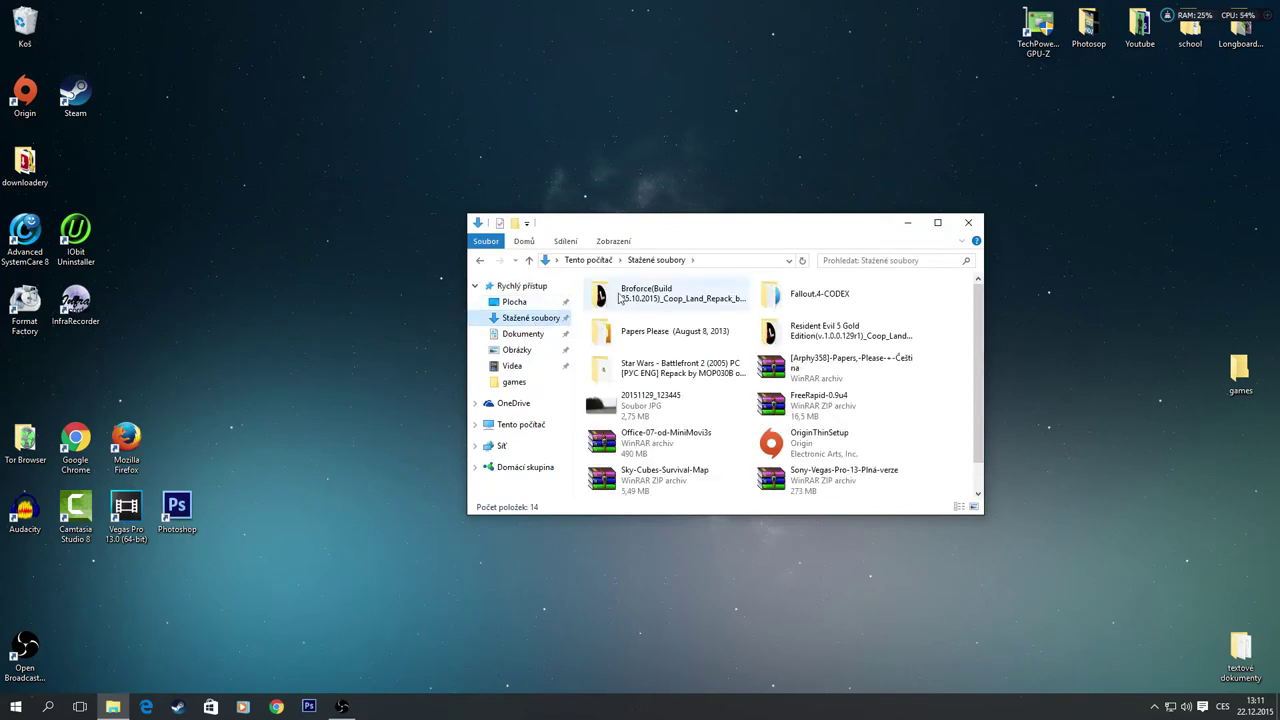
double_click(836, 300)
left_click_drag(808, 227, 730, 218)
left_click_drag(907, 357, 965, 357)
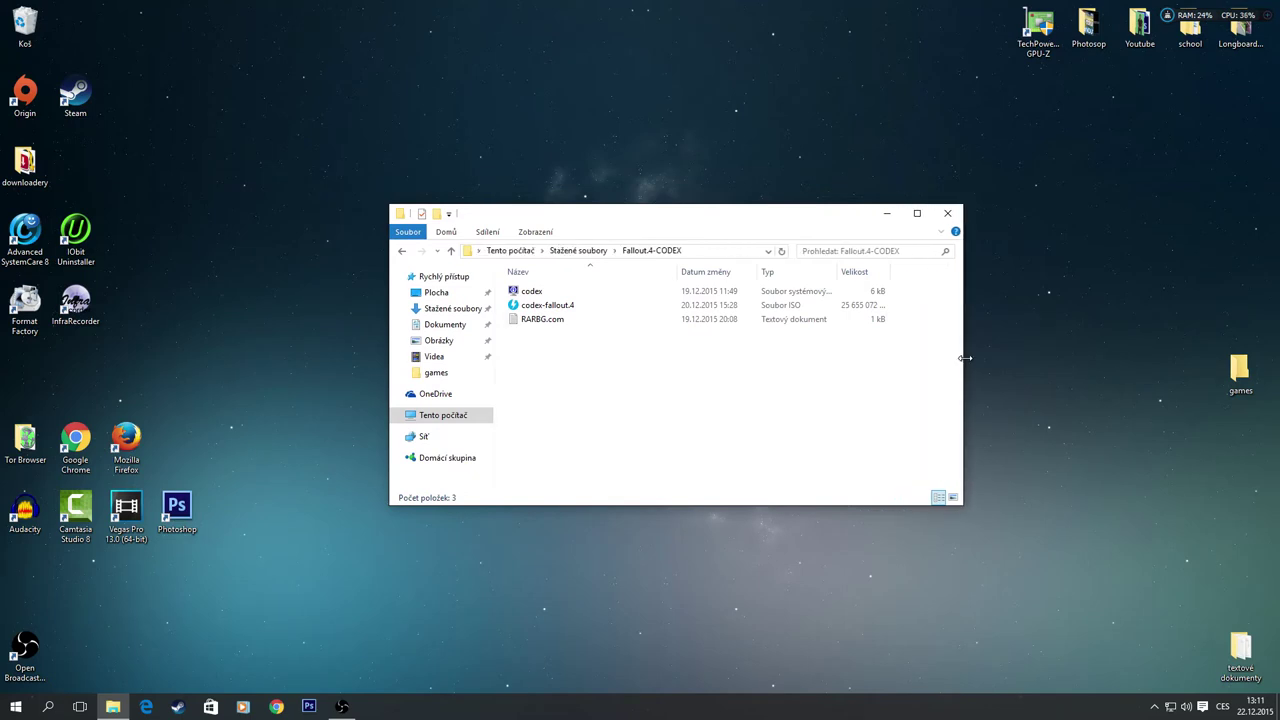
left_click_drag(565, 361, 562, 290)
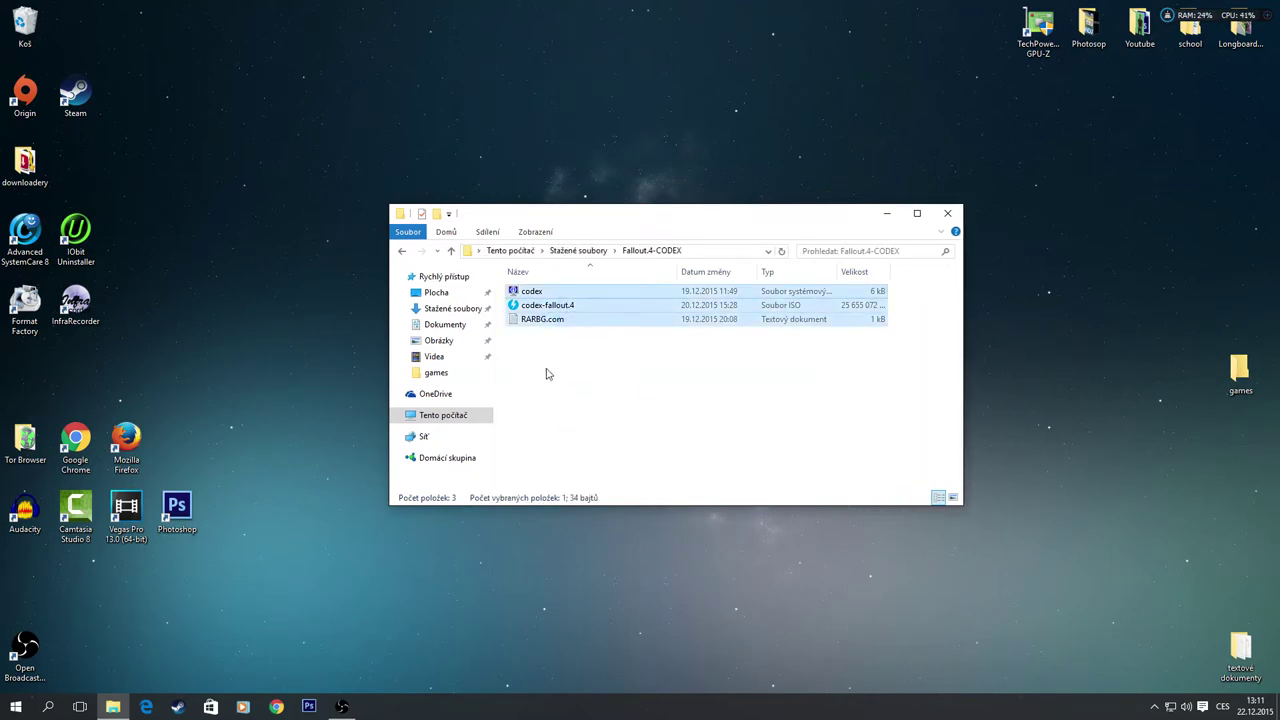
left_click(559, 357)
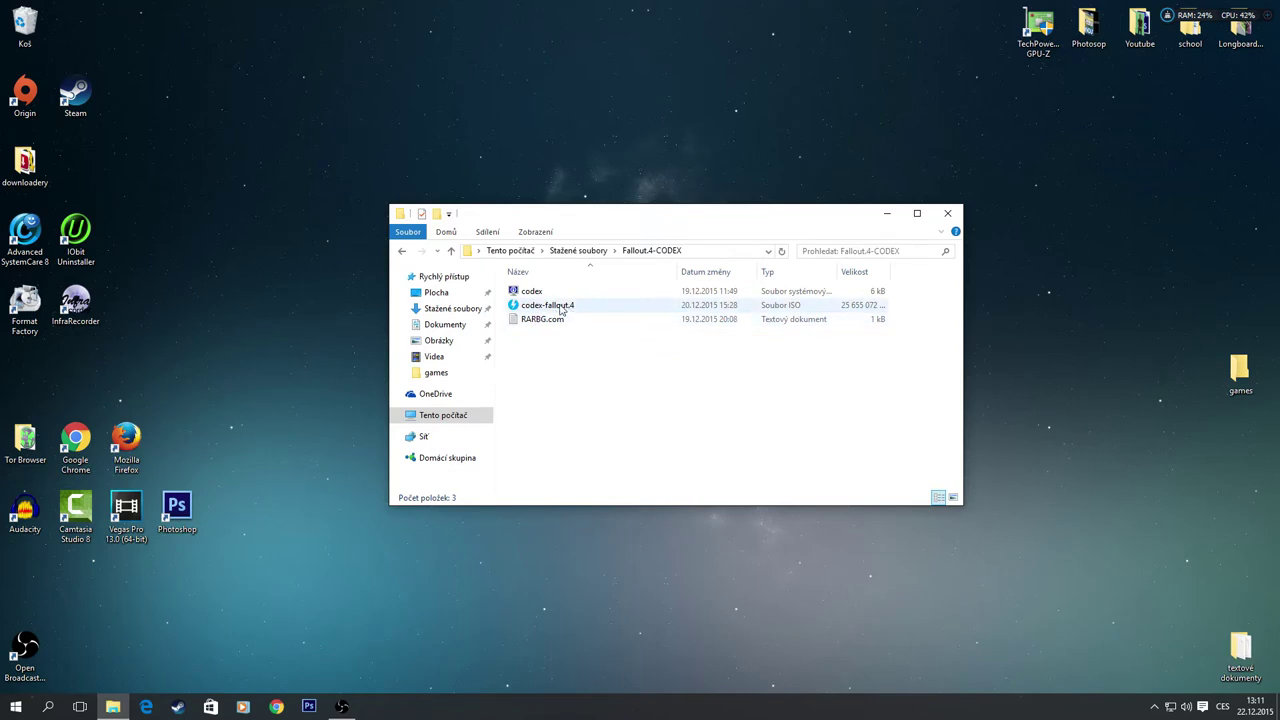
- Mount the codex-fallout.4 ISO image with DAEMON Tools Lite
right_click(561, 309)
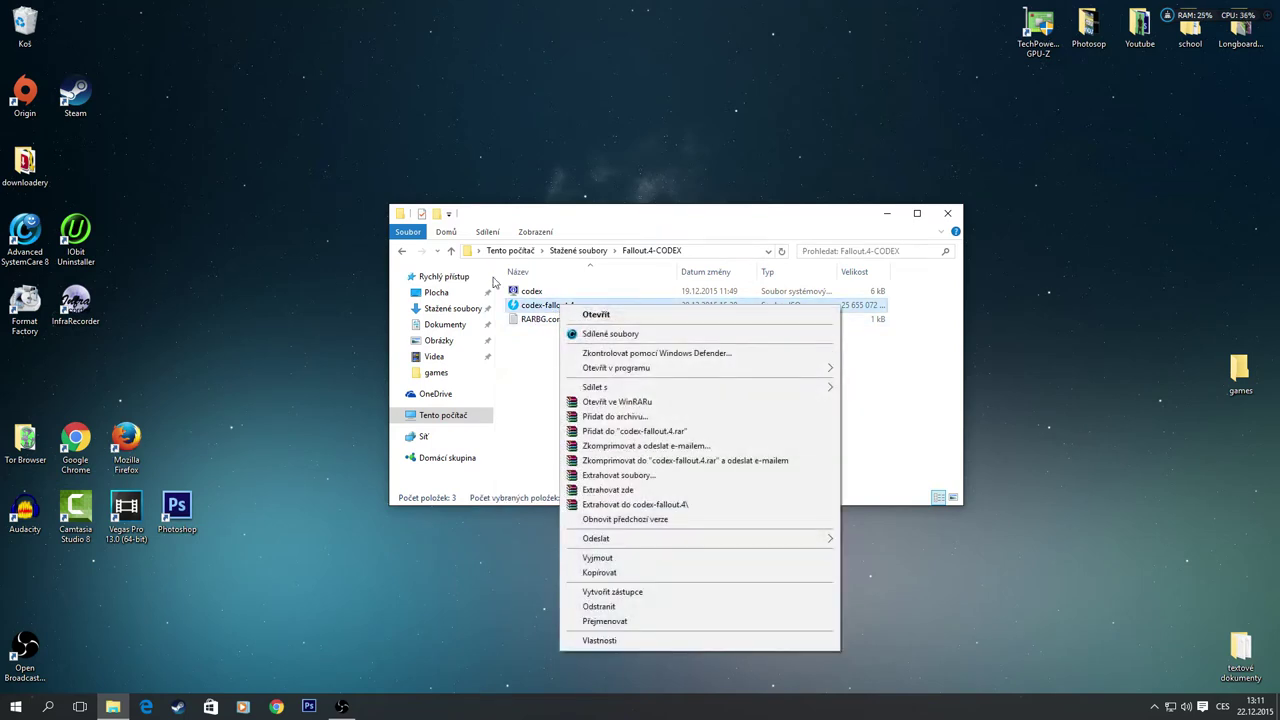
mouse_move(663, 370)
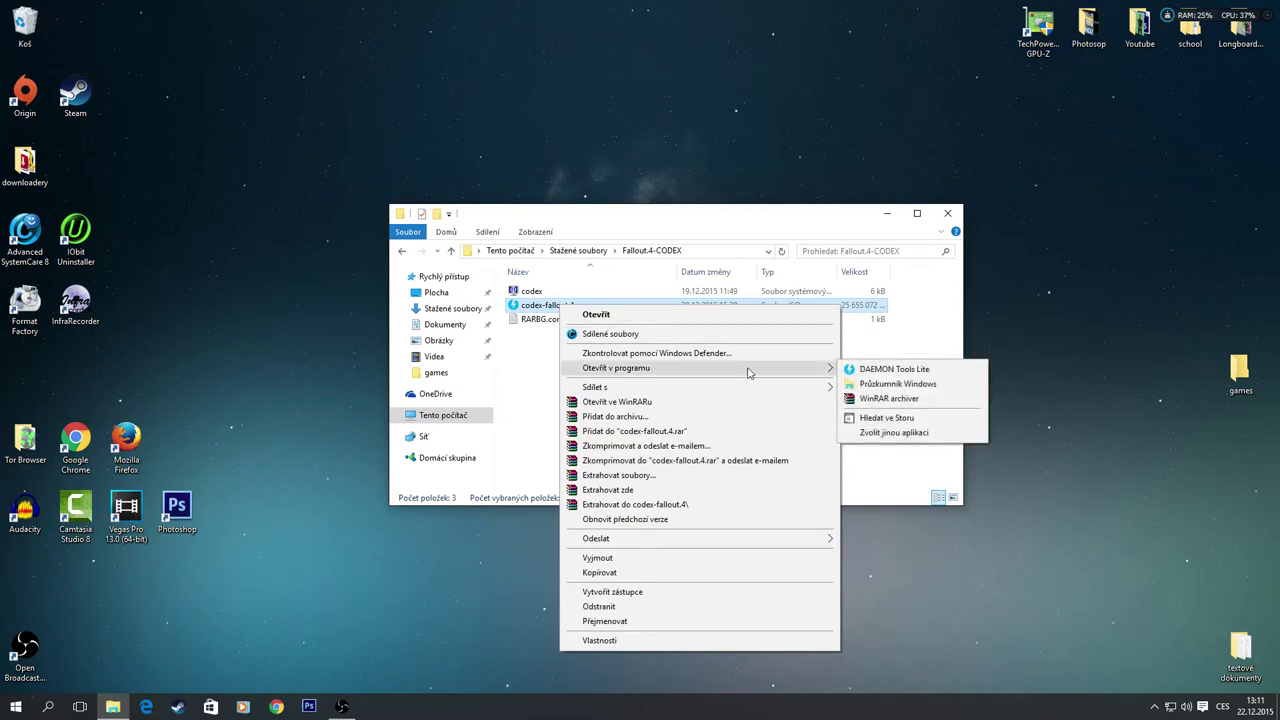
left_click(886, 369)
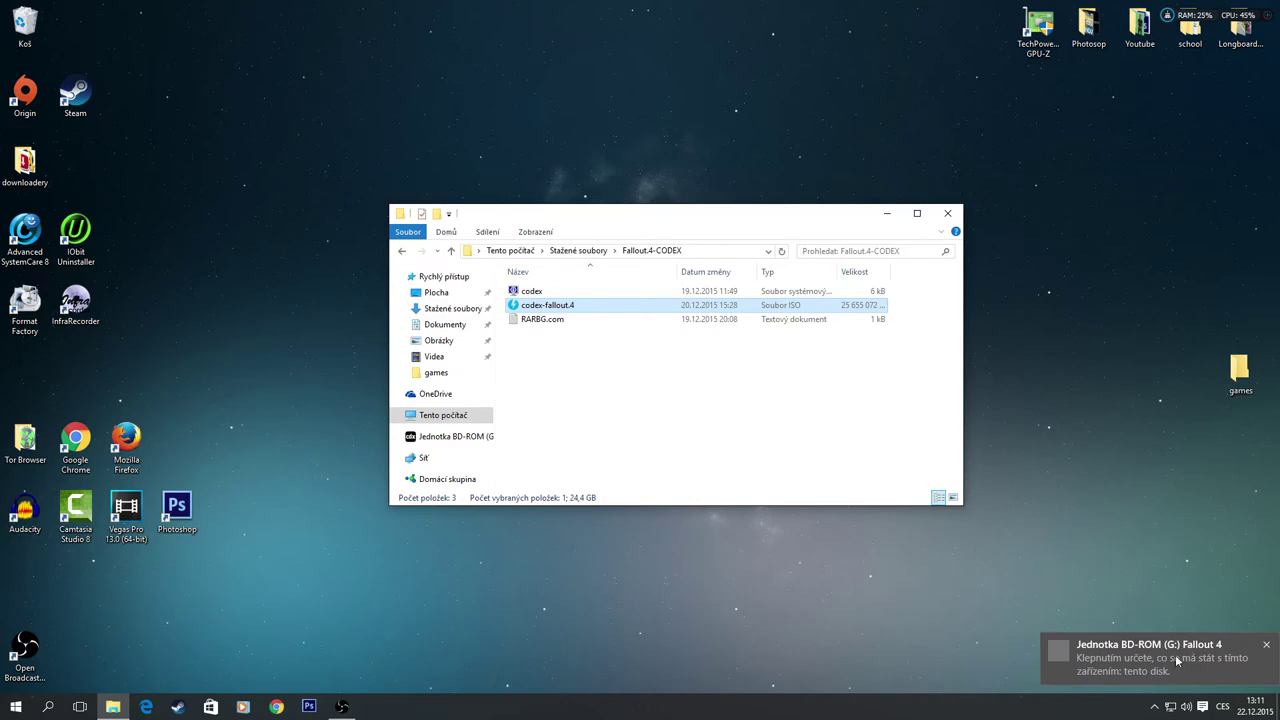
- Maximize the file window and open the contents of the mounted Fallout 4 BD-ROM drive (G:) from This PC
left_click(448, 563)
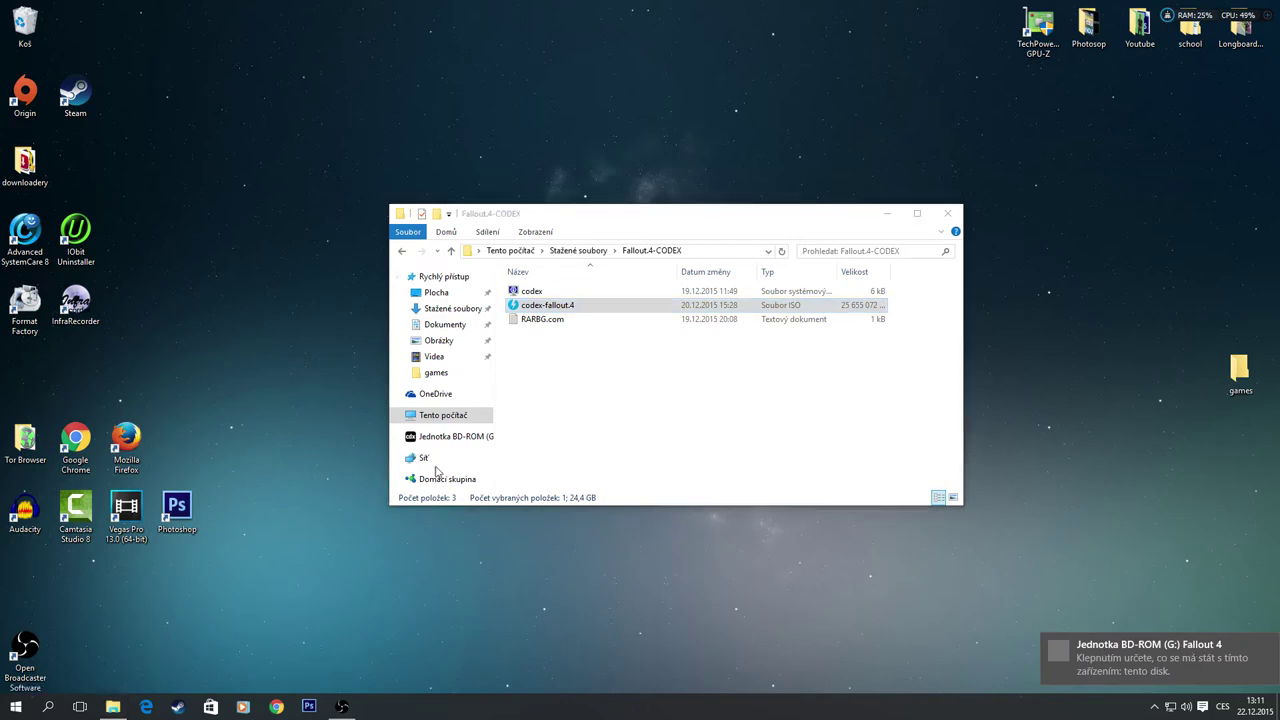
left_click(437, 418)
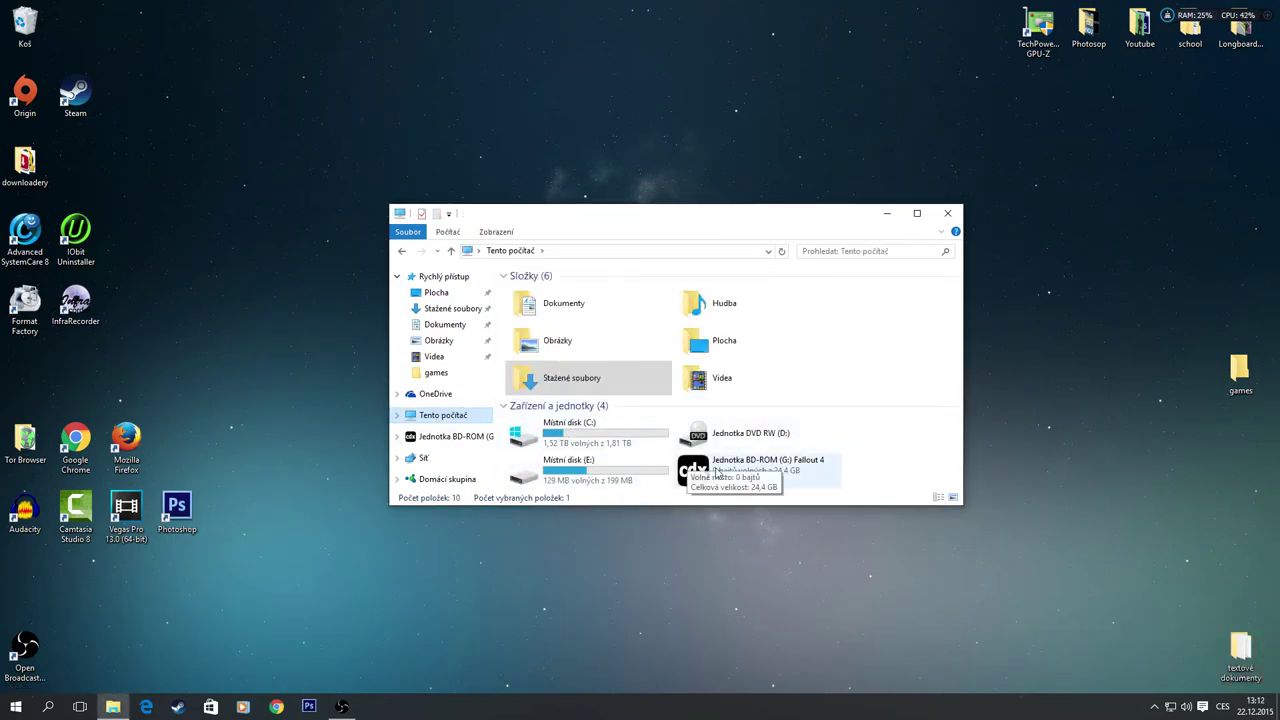
left_click(916, 213)
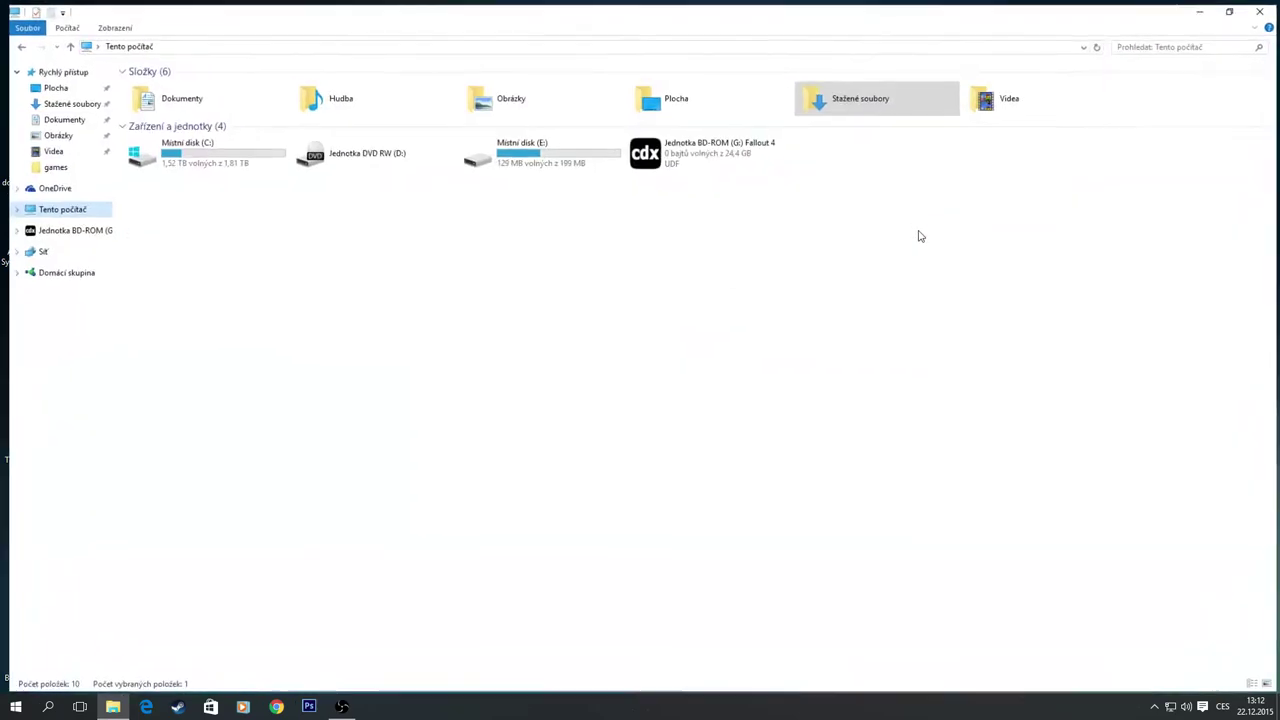
right_click(685, 149)
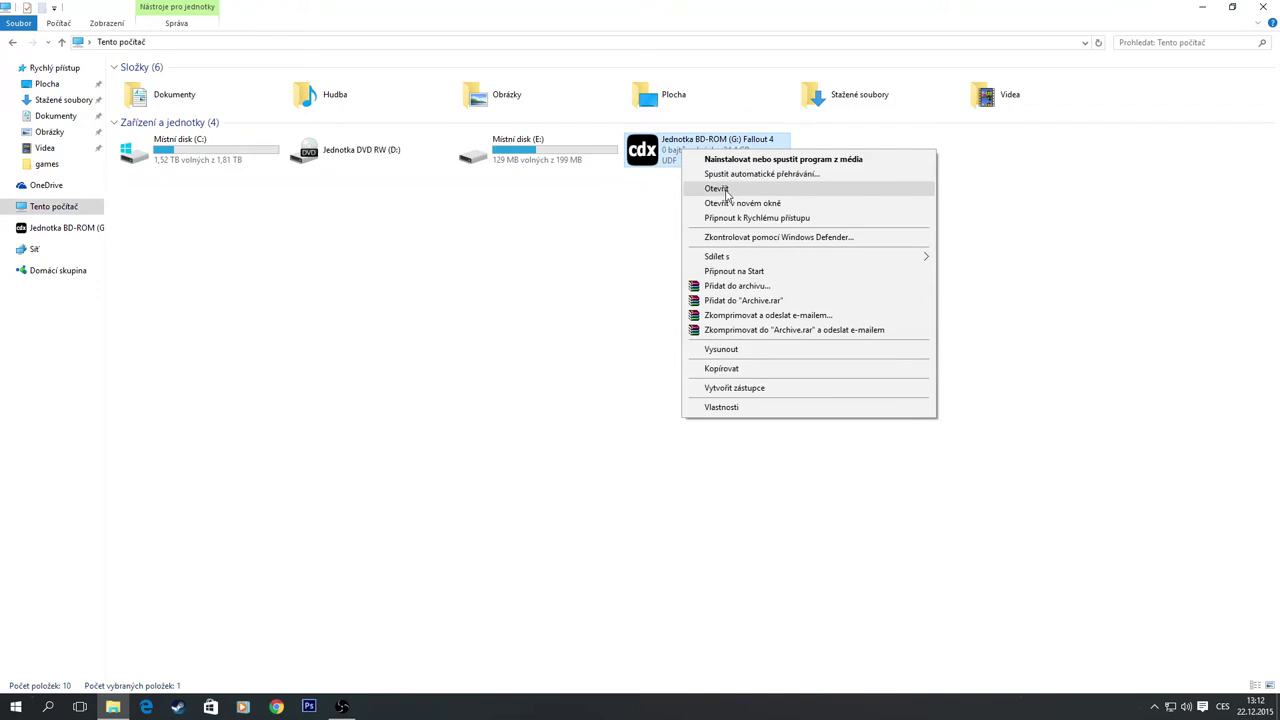
left_click(716, 188)
- Run the setup application from the Fallout 4 disc and move the installer window nearer the screen centre
left_click_drag(168, 272, 152, 70)
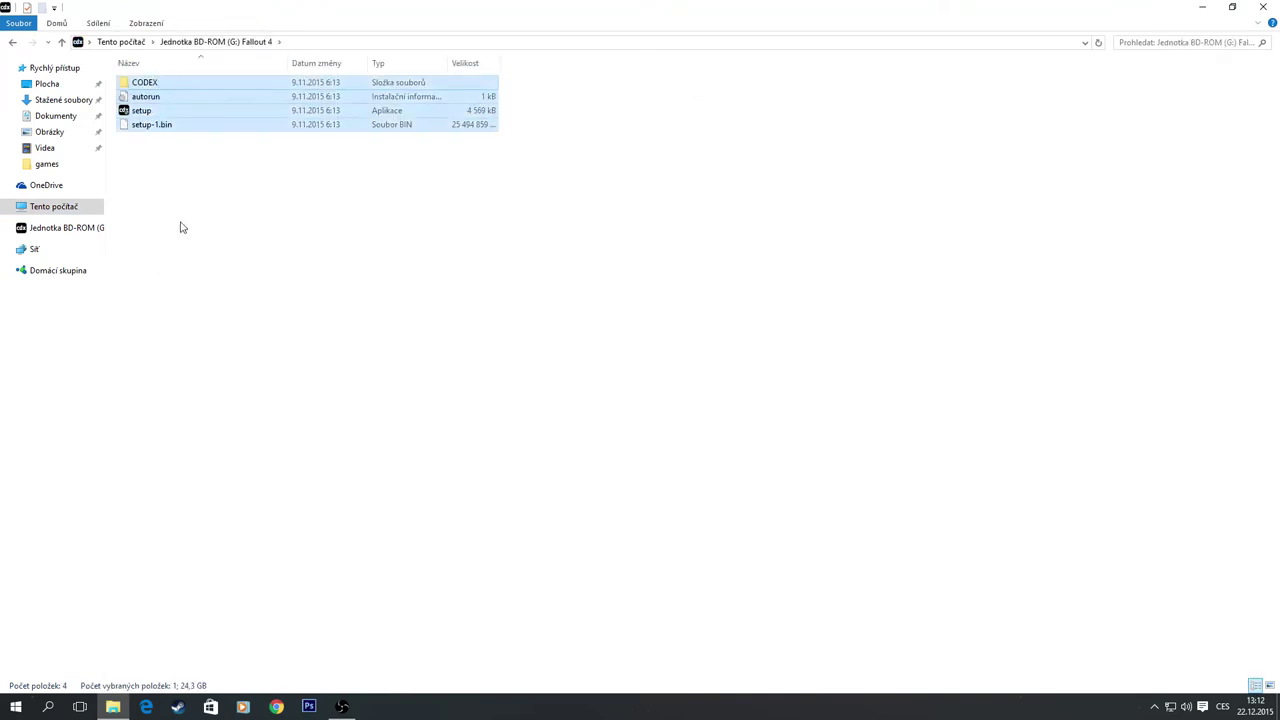
left_click(180, 226)
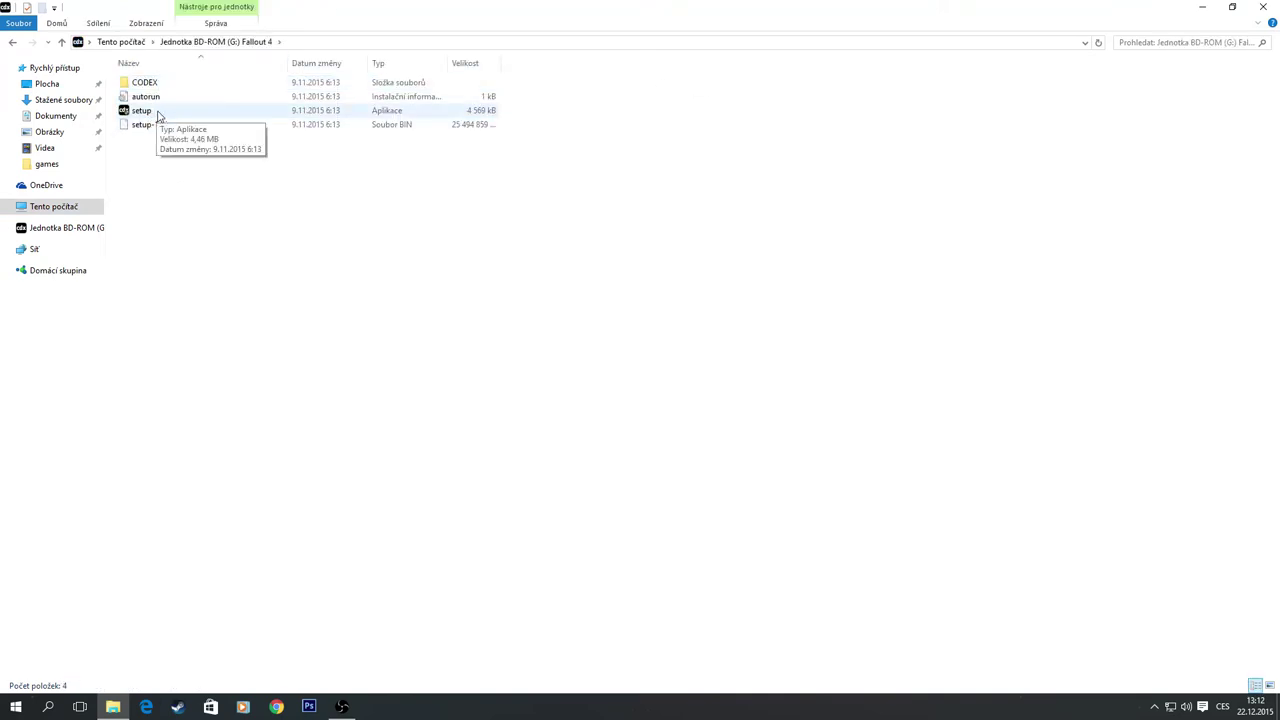
double_click(157, 112)
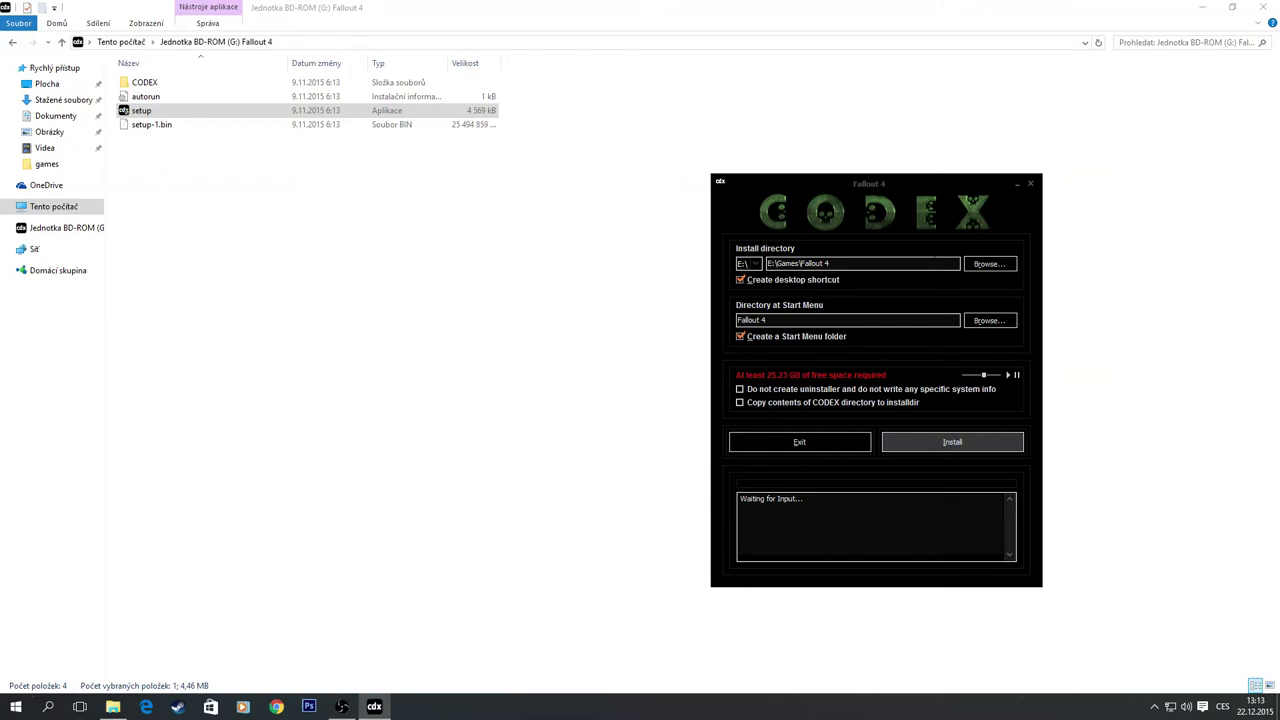
left_click_drag(935, 185, 578, 107)
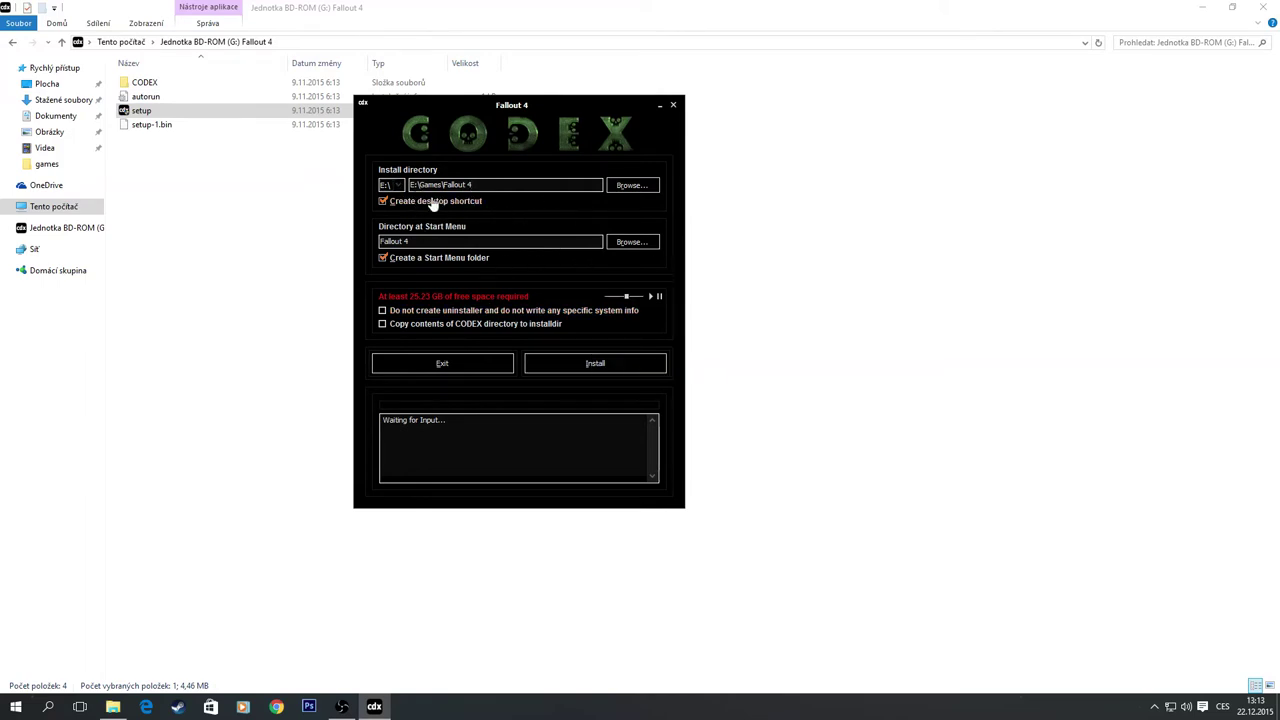
- Set the install drive to C:\ and close the install folder browser without choosing another folder
left_click(399, 189)
left_click(396, 200)
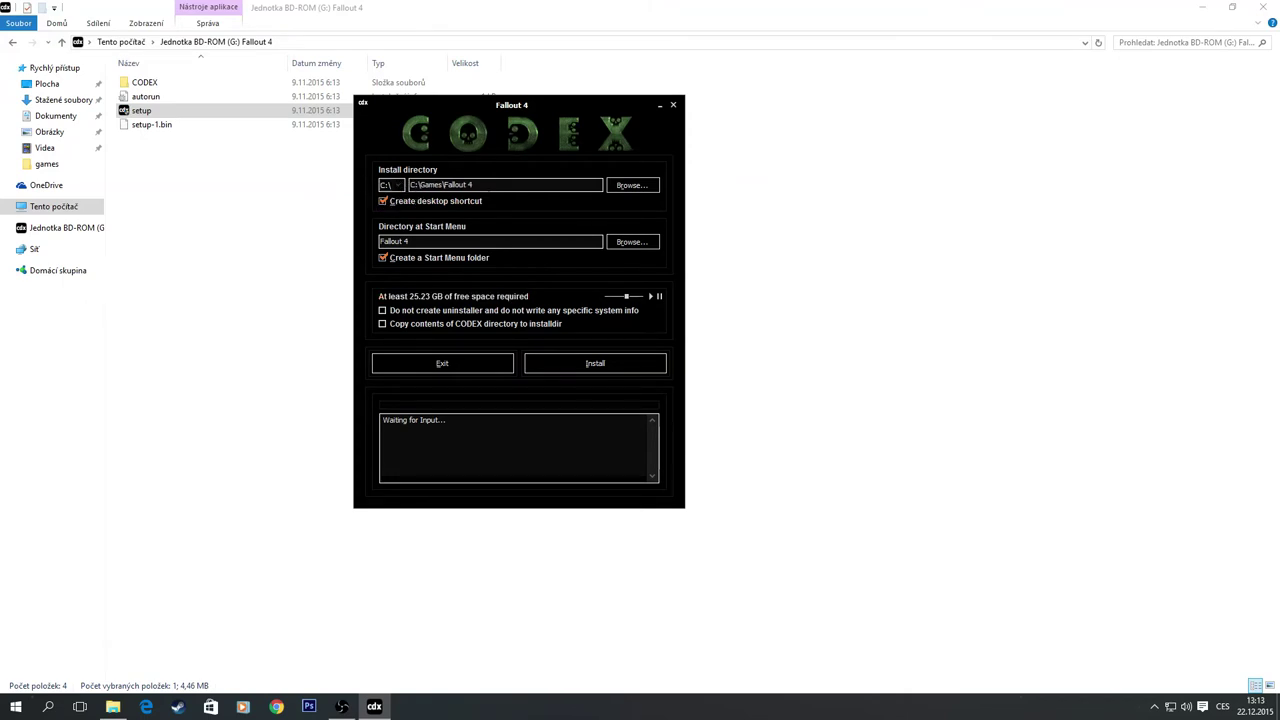
left_click(645, 185)
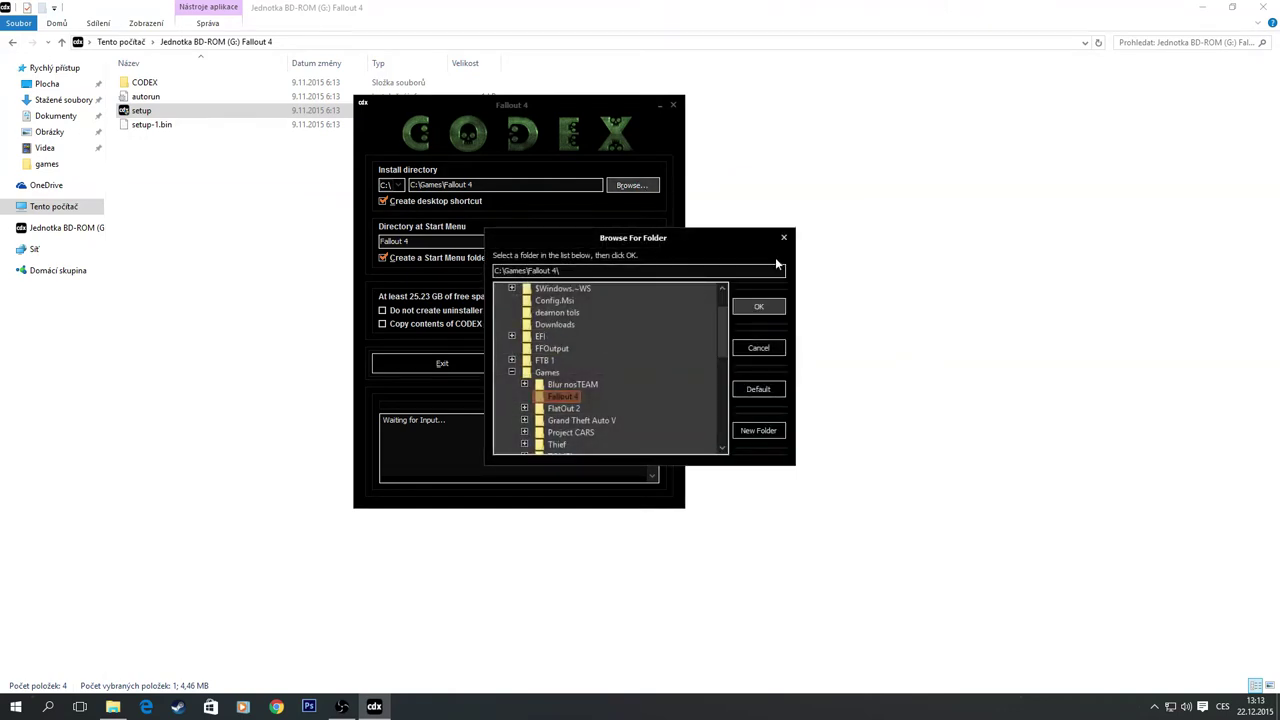
left_click(784, 239)
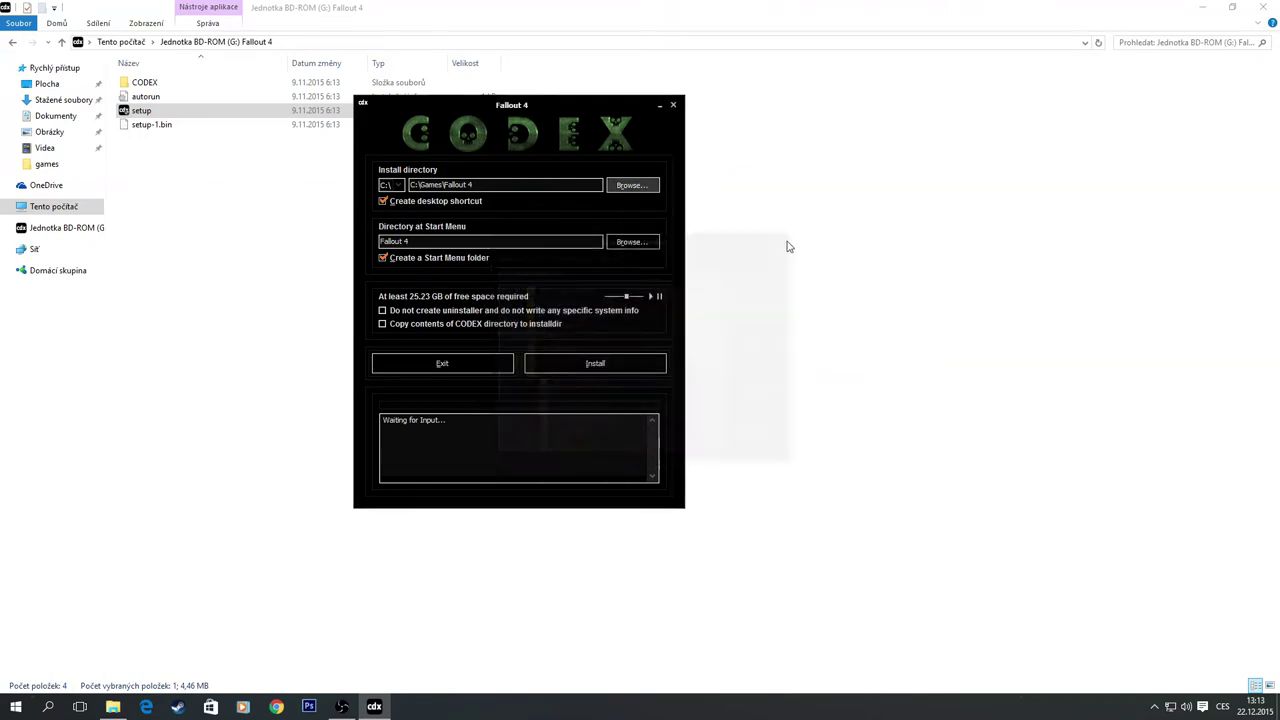
- Install Fallout 4 to C:\Games\Fallout 4 without a Start Menu folder and finish the installer
left_click(402, 259)
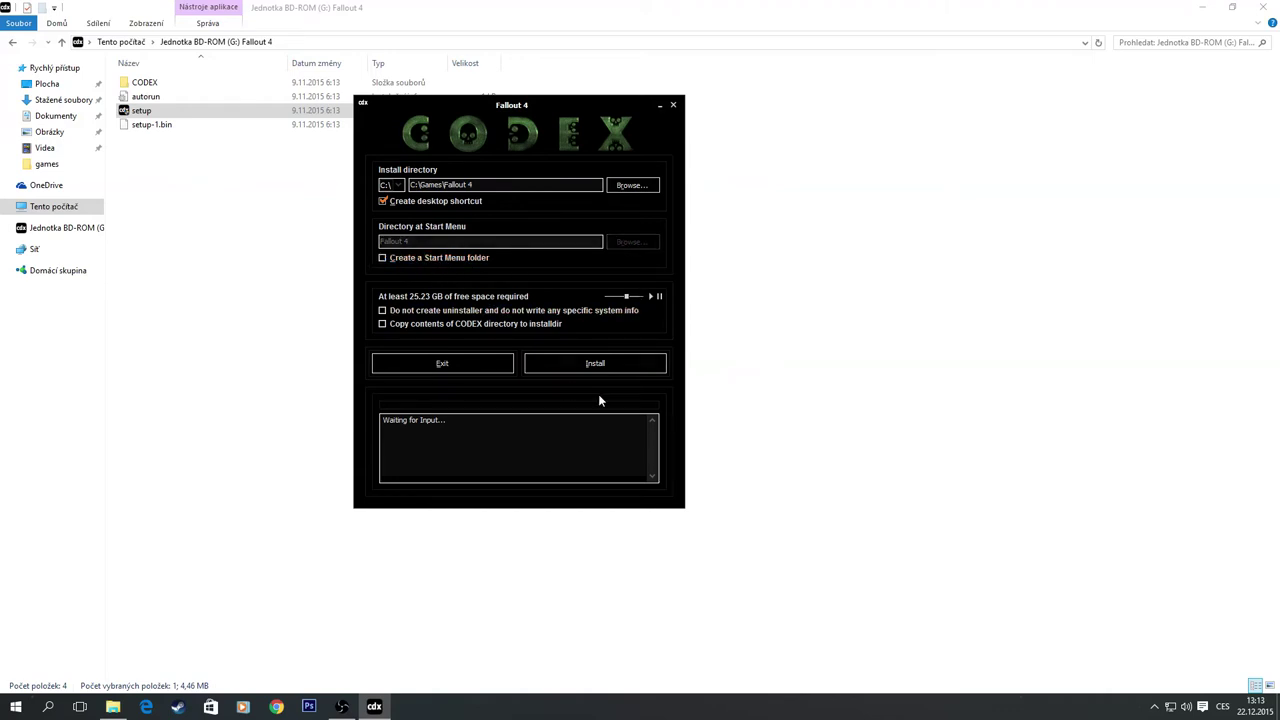
left_click(594, 363)
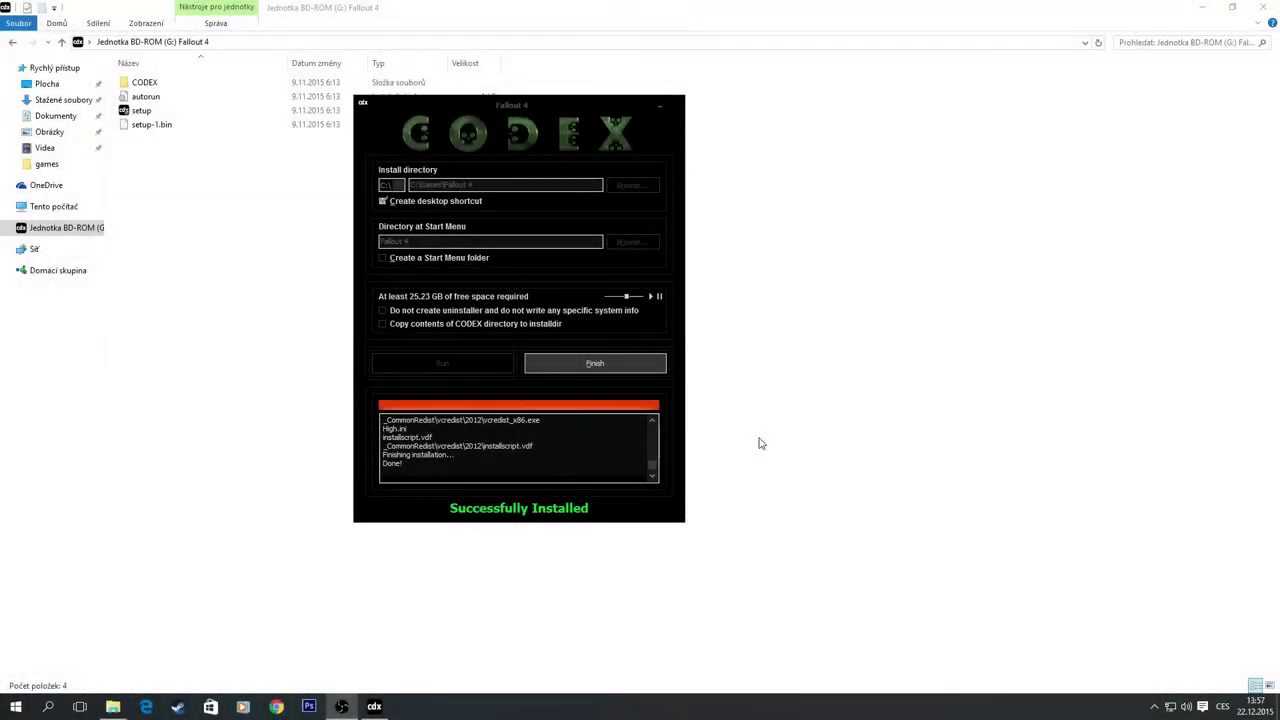
left_click(590, 364)
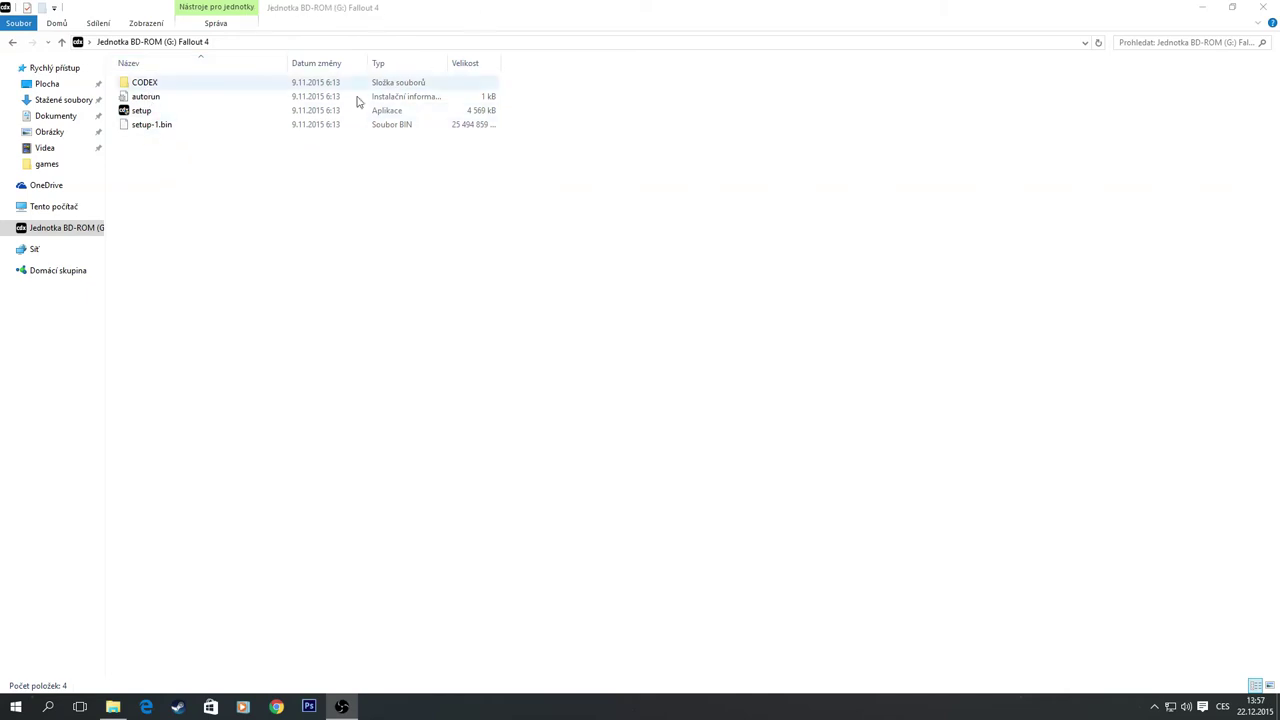
- Minimize the disc window and move the Fallout 4 shortcut to an empty area of the desktop above the Windows logo
left_click(1204, 8)
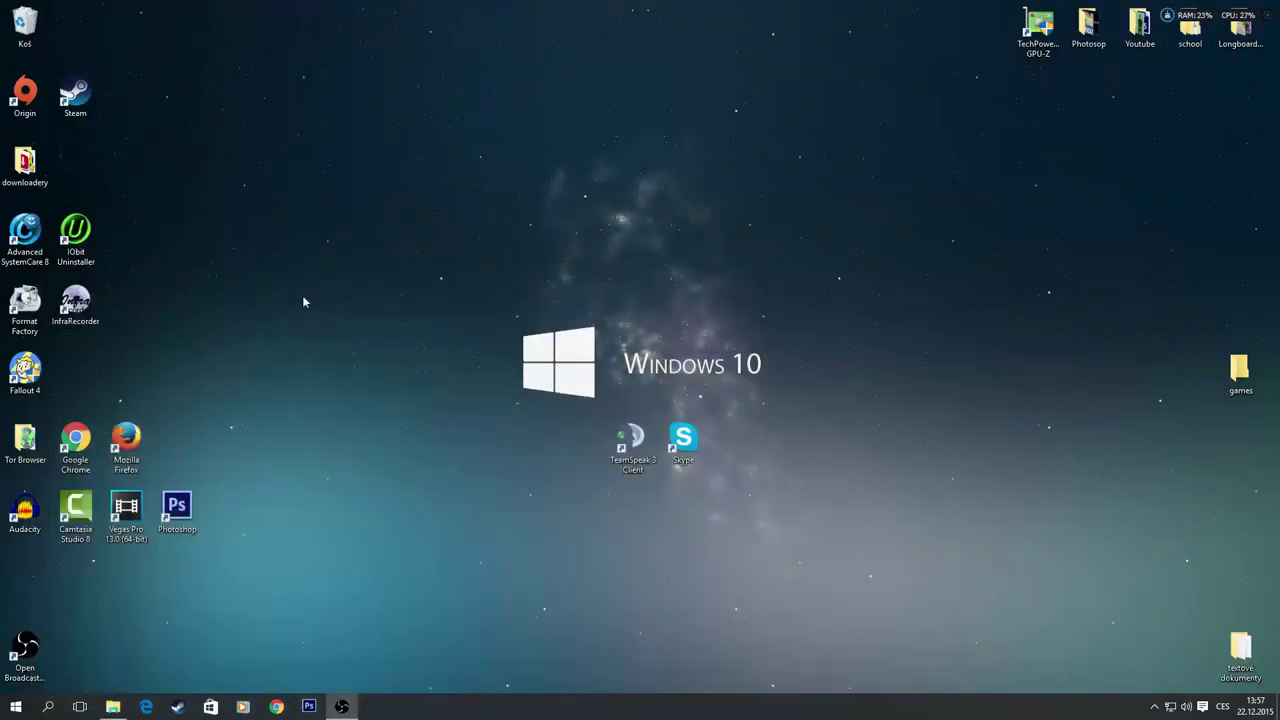
left_click_drag(30, 380, 476, 312)
left_click_drag(371, 226, 570, 355)
left_click(400, 213)
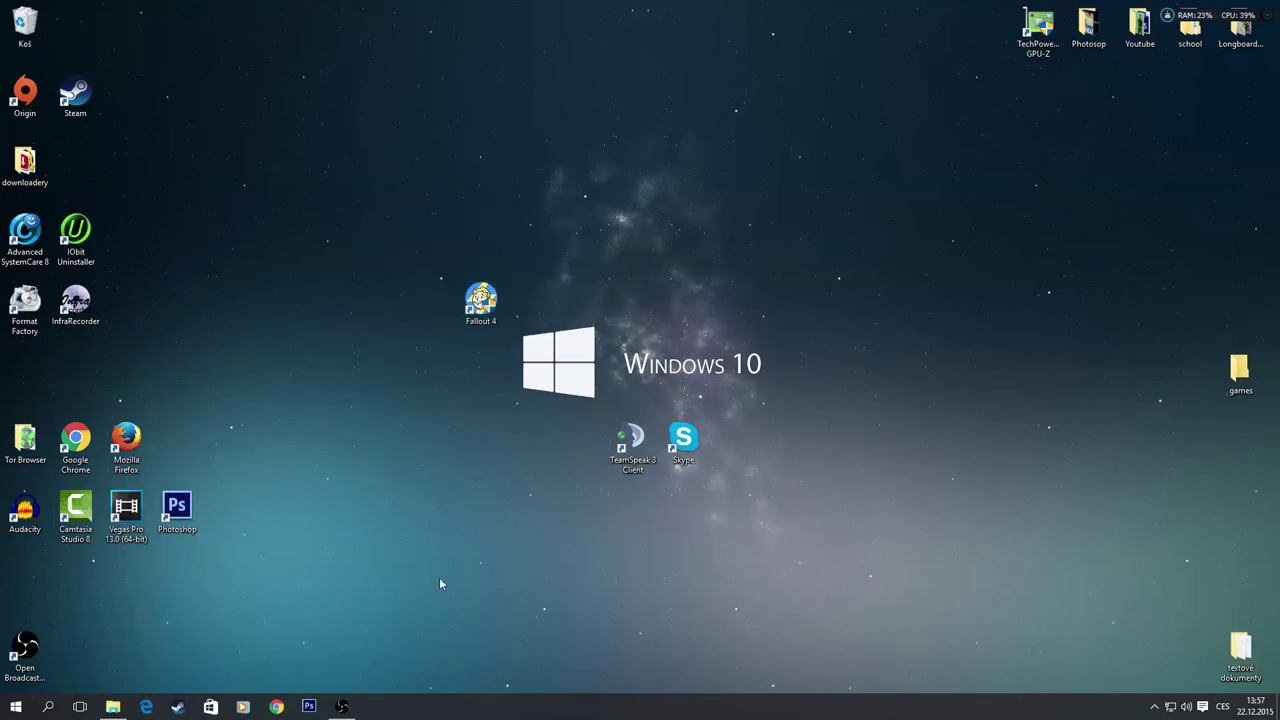
- Close the old disc window and open the CODEX folder on the Fallout 4 BD-ROM drive (G:) in a new file window
left_click(113, 706)
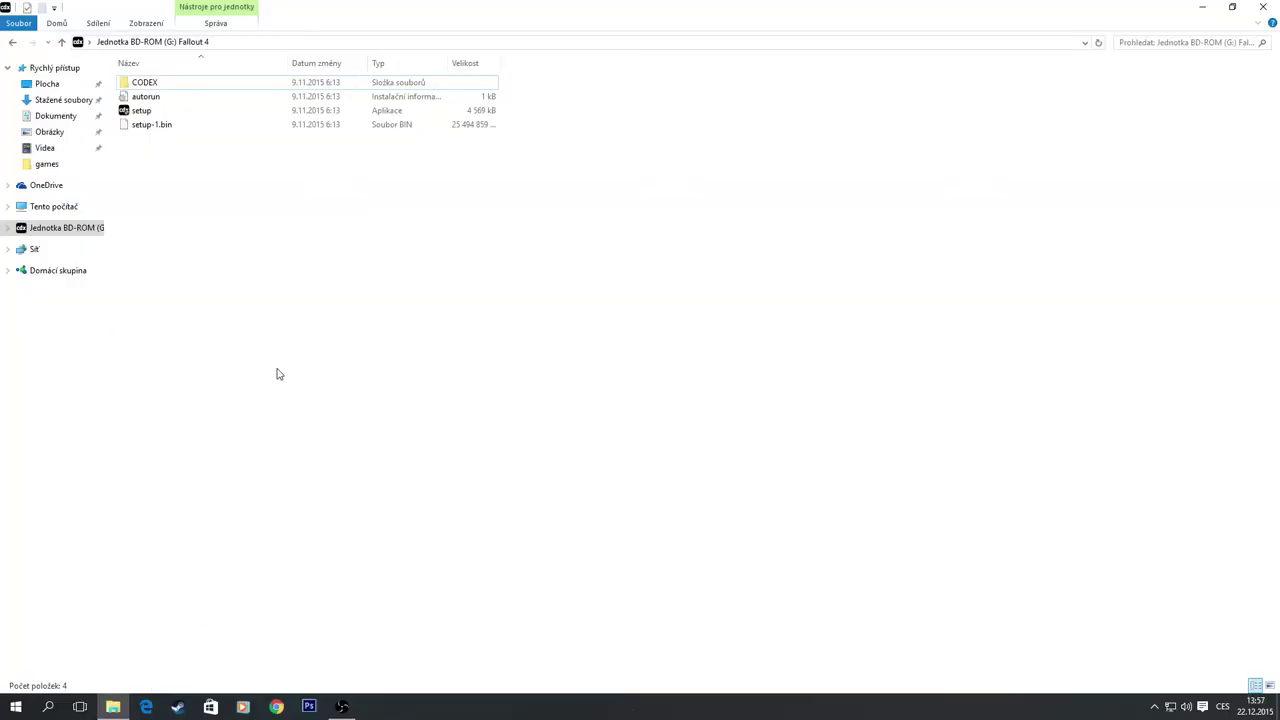
left_click(1262, 7)
key("super+e")
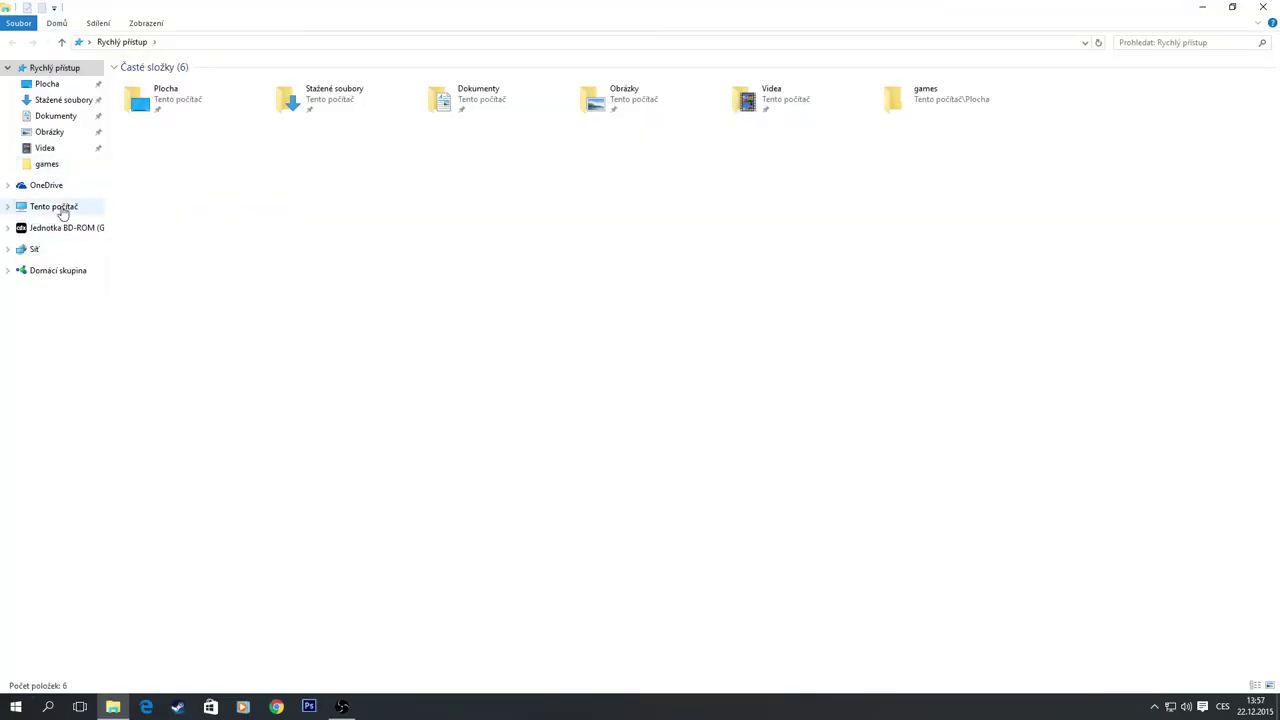
left_click(62, 212)
left_click(676, 147)
double_click(676, 147)
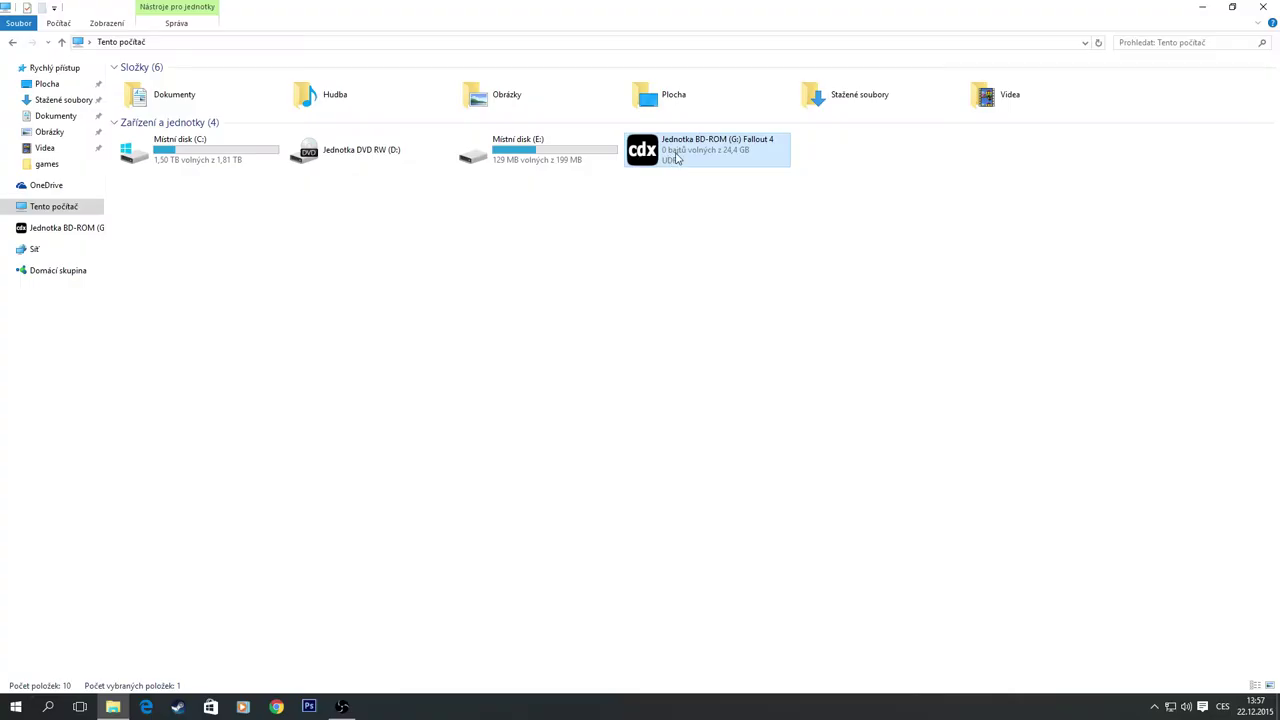
right_click(676, 157)
left_click(721, 194)
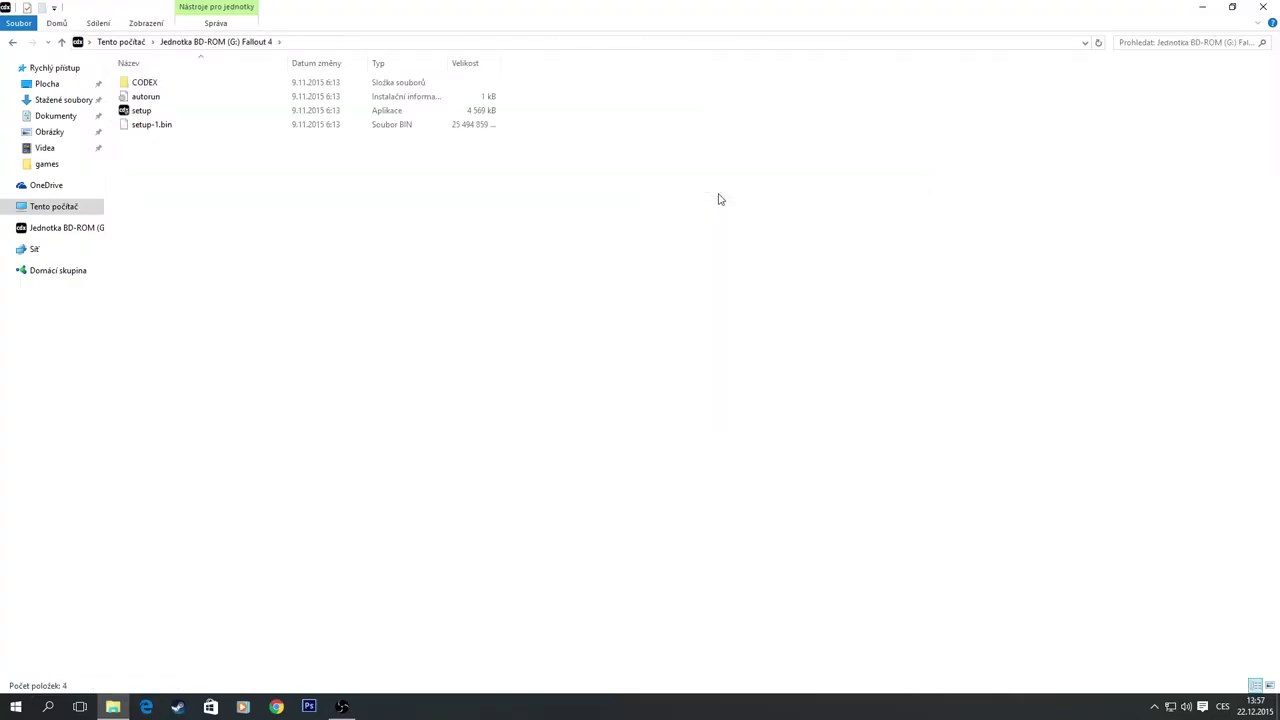
double_click(150, 84)
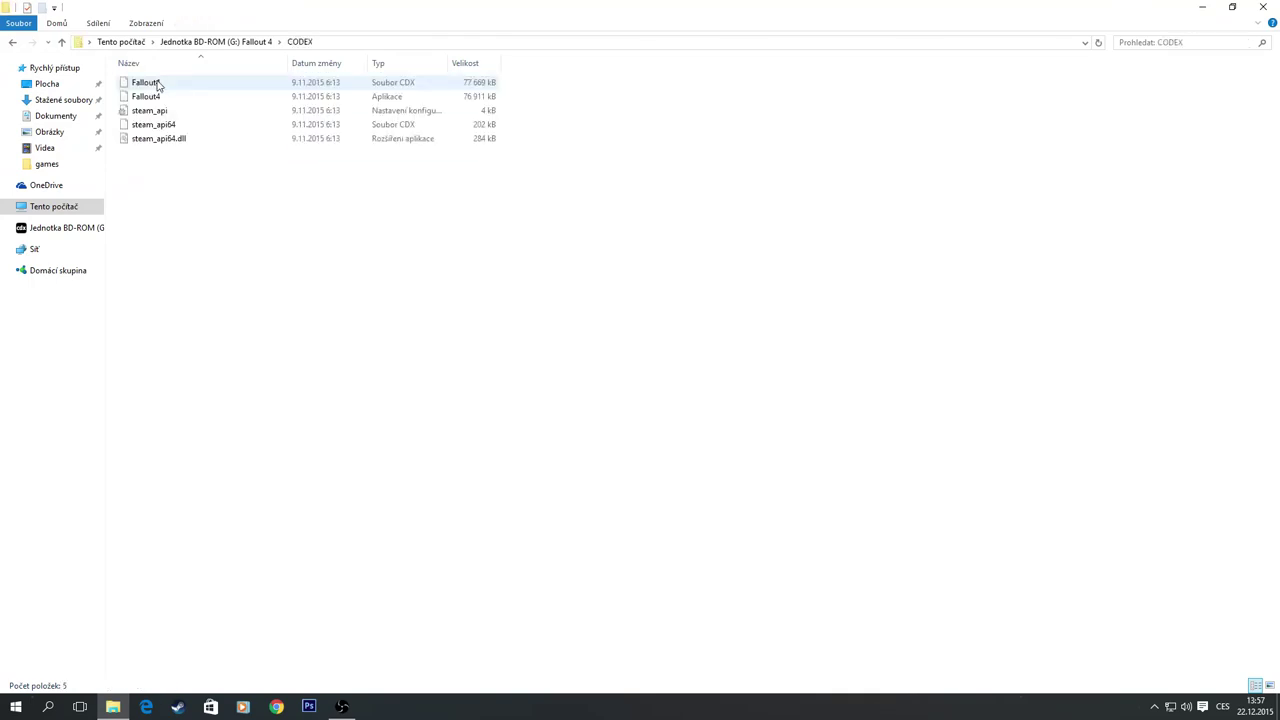
- Open the Fallout 4 shortcut's file location beside the restored CODEX window and stretch both windows to full screen height
left_click_drag(300, 8, 929, 94)
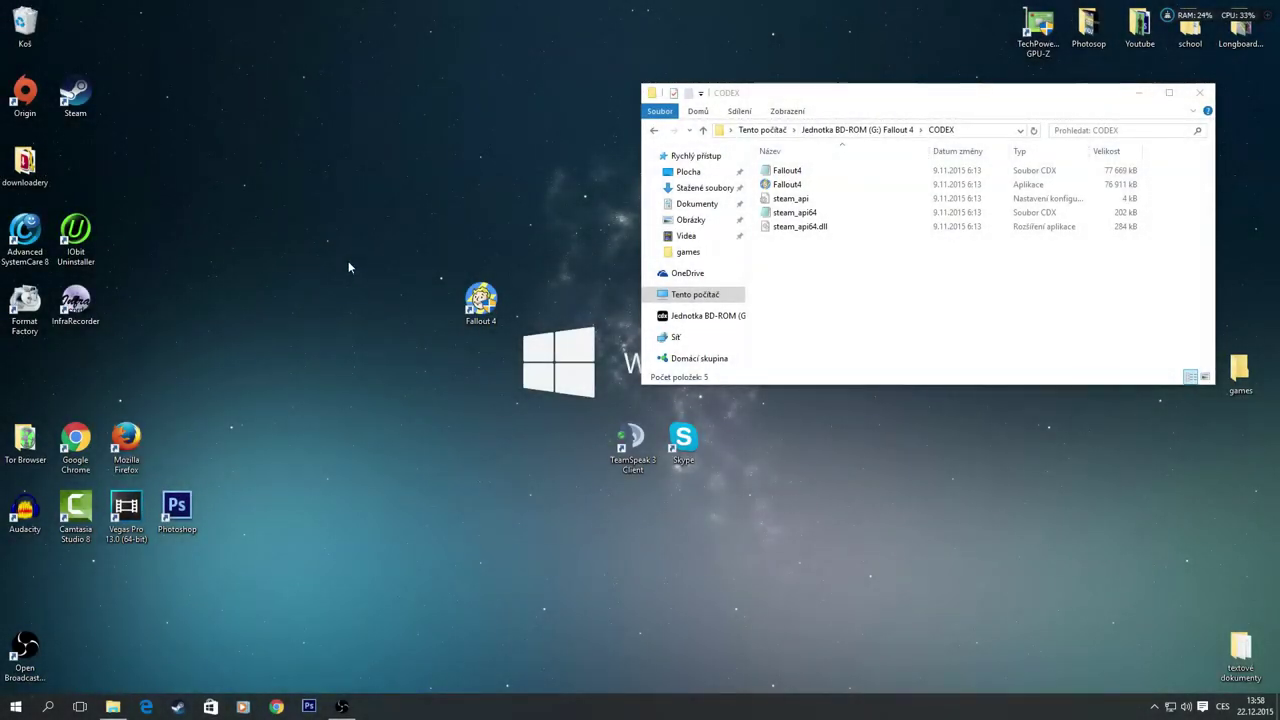
right_click(473, 297)
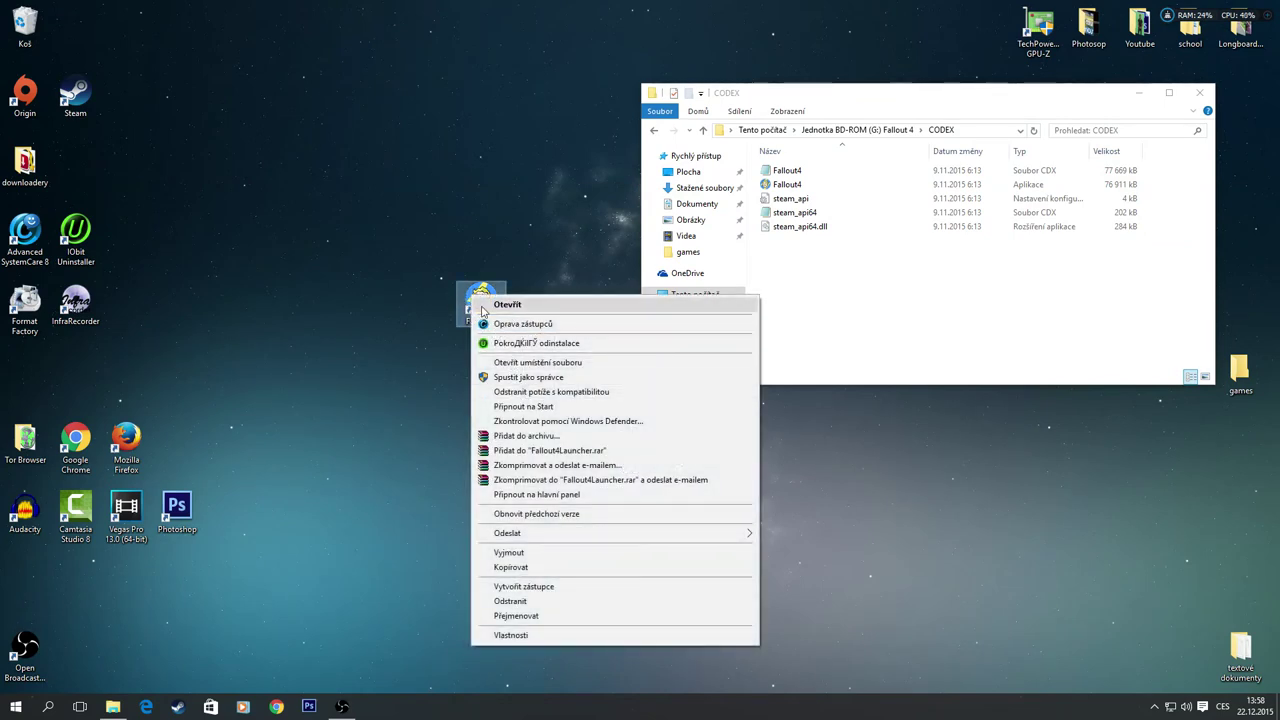
left_click(517, 364)
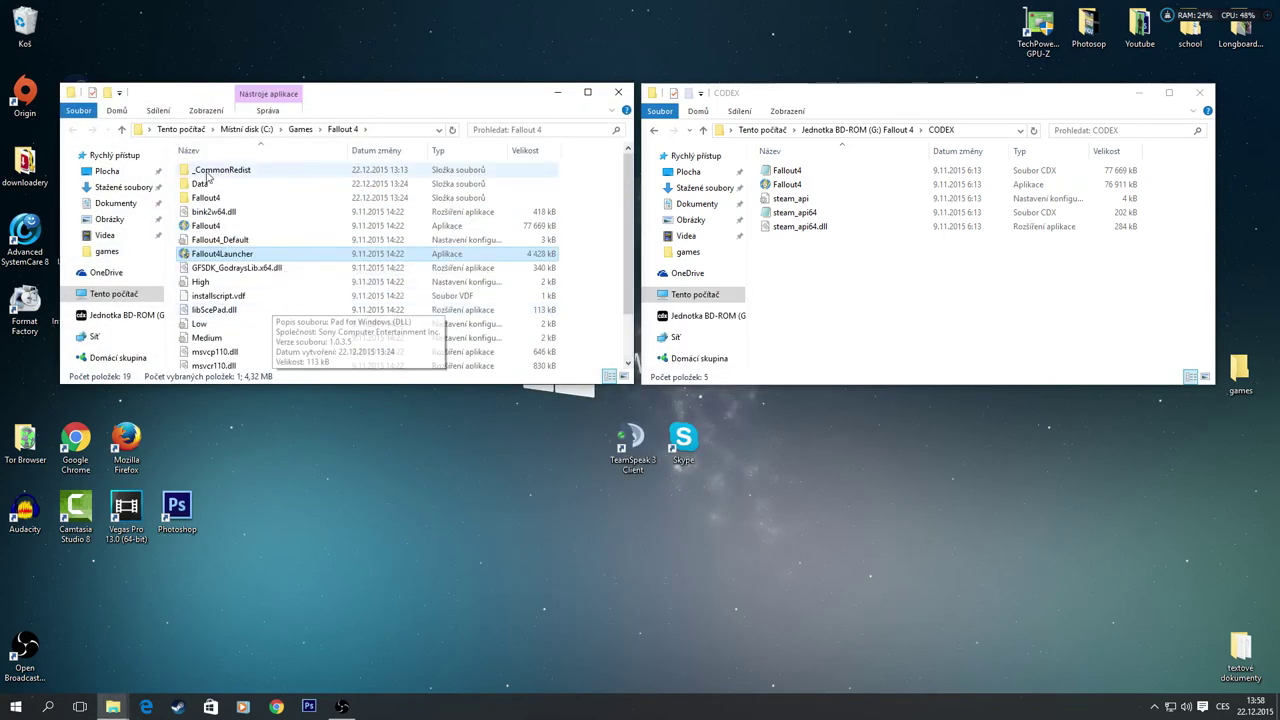
left_click_drag(163, 171, 163, 171)
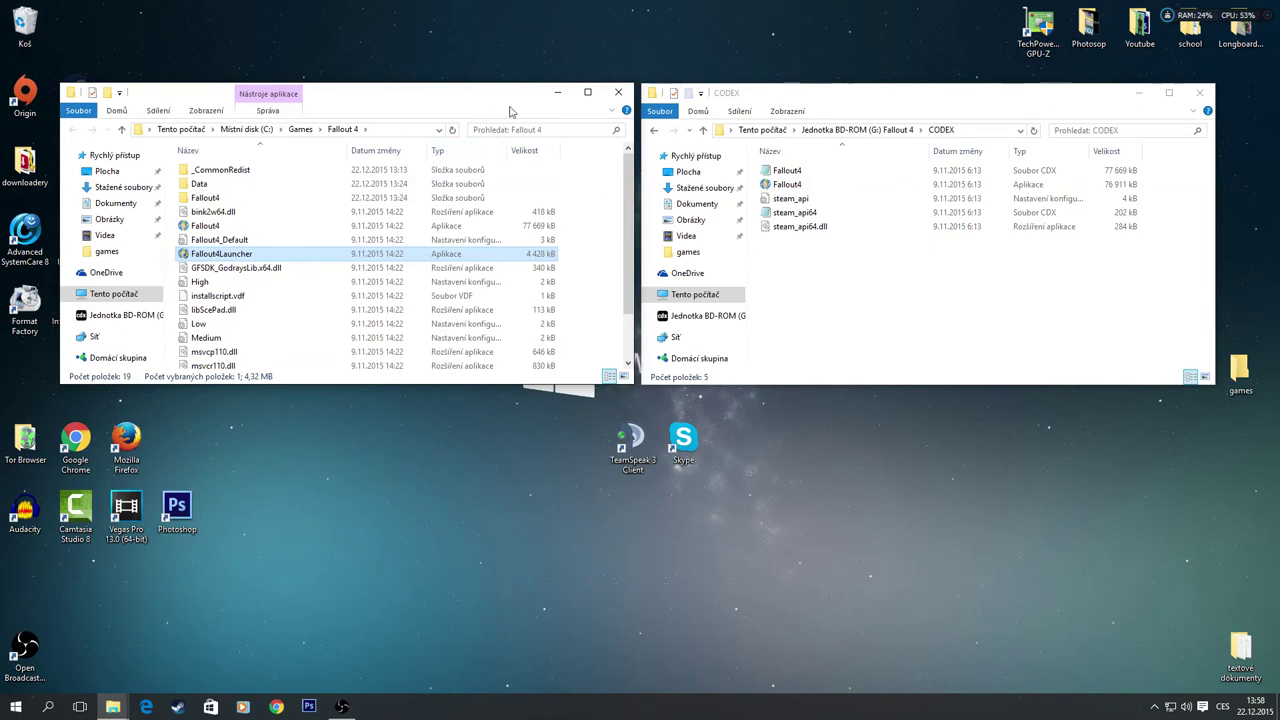
left_click_drag(486, 84, 487, 1)
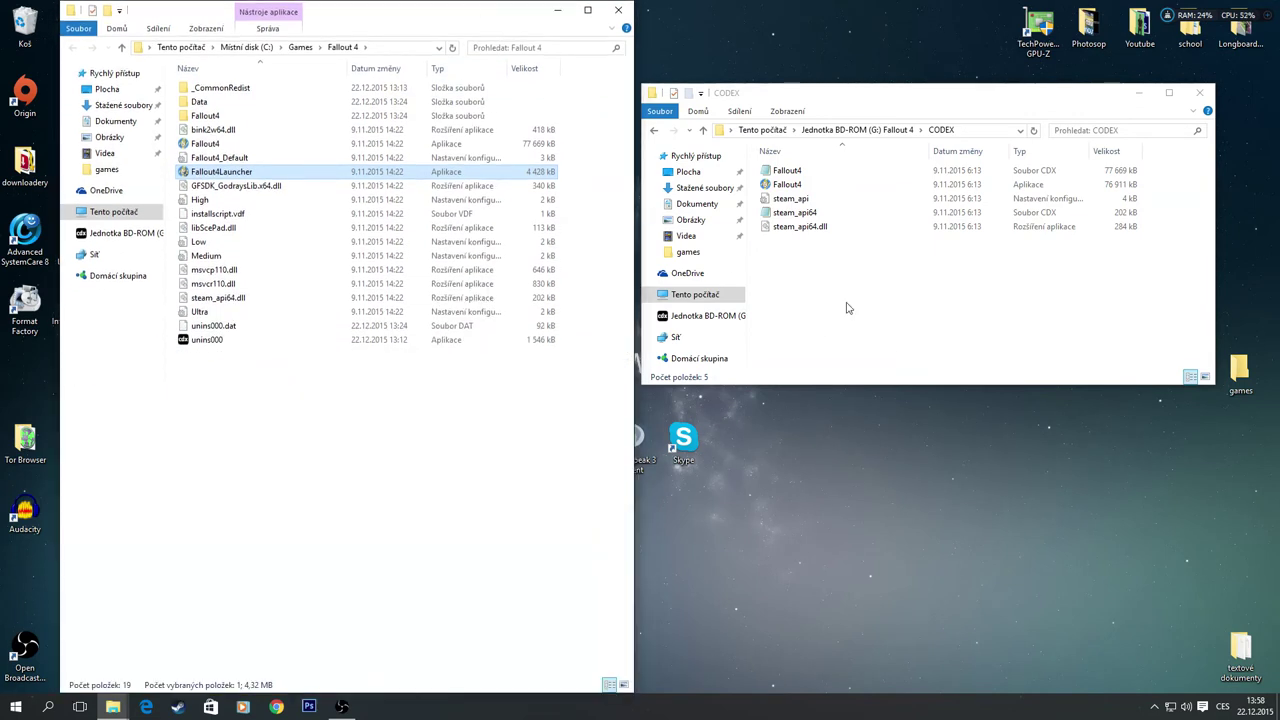
left_click_drag(811, 85, 812, 1)
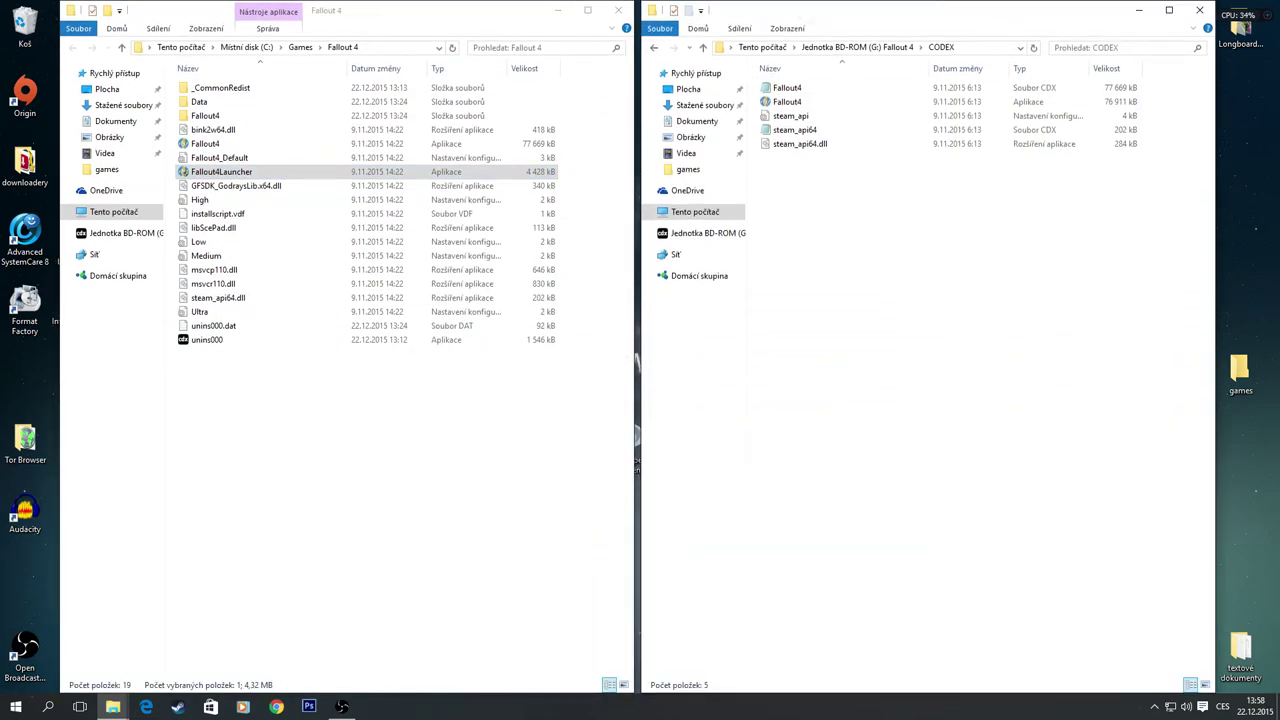
- Copy all five files from the CODEX folder into C:\Games\Fallout 4, replacing the files with the same names
left_click_drag(809, 302, 295, 480)
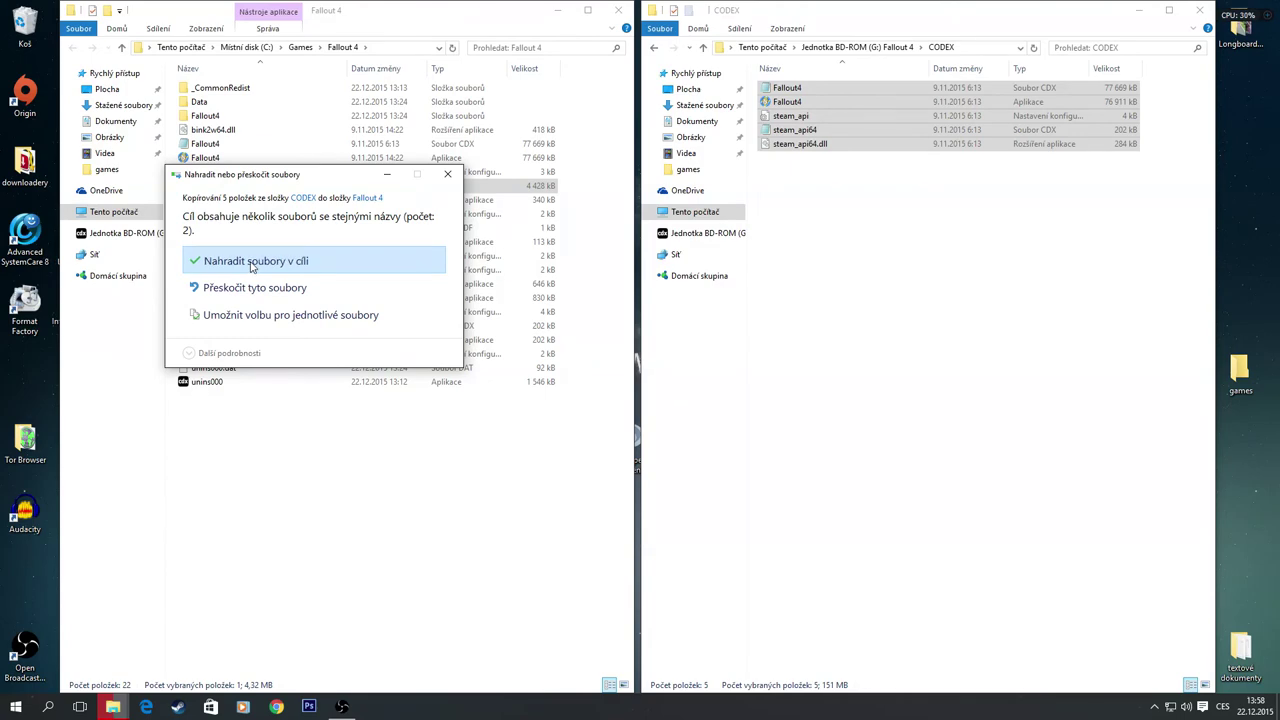
left_click(250, 265)
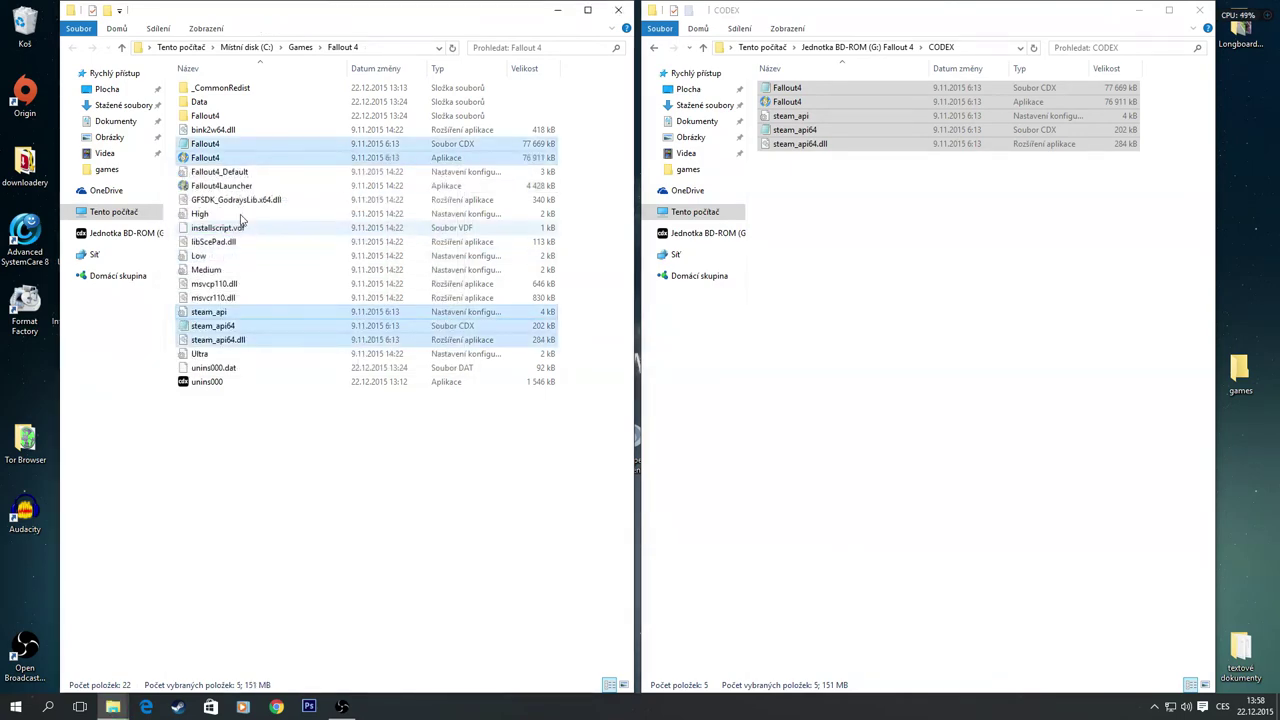
left_click(1037, 320)
- Close the CODEX and Fallout 4 folder windows and move the Fallout 4 shortcut nearer the centre of the desktop
left_click(1199, 10)
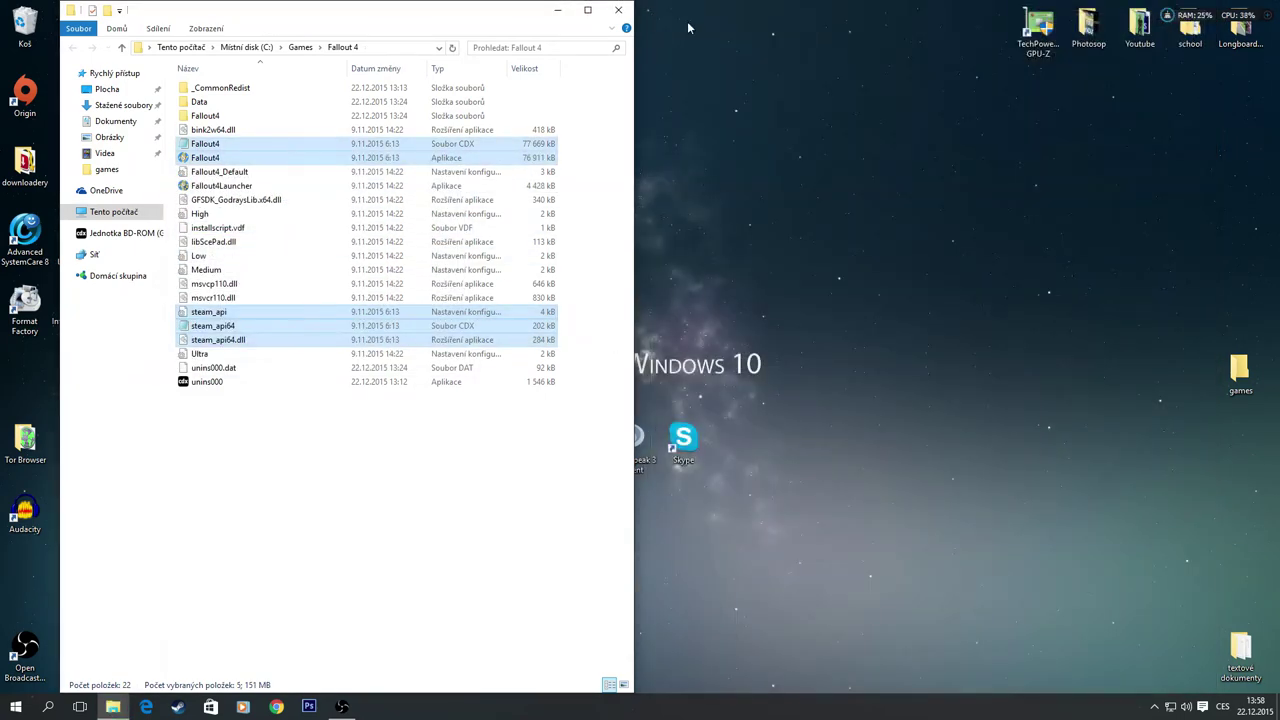
left_click(618, 10)
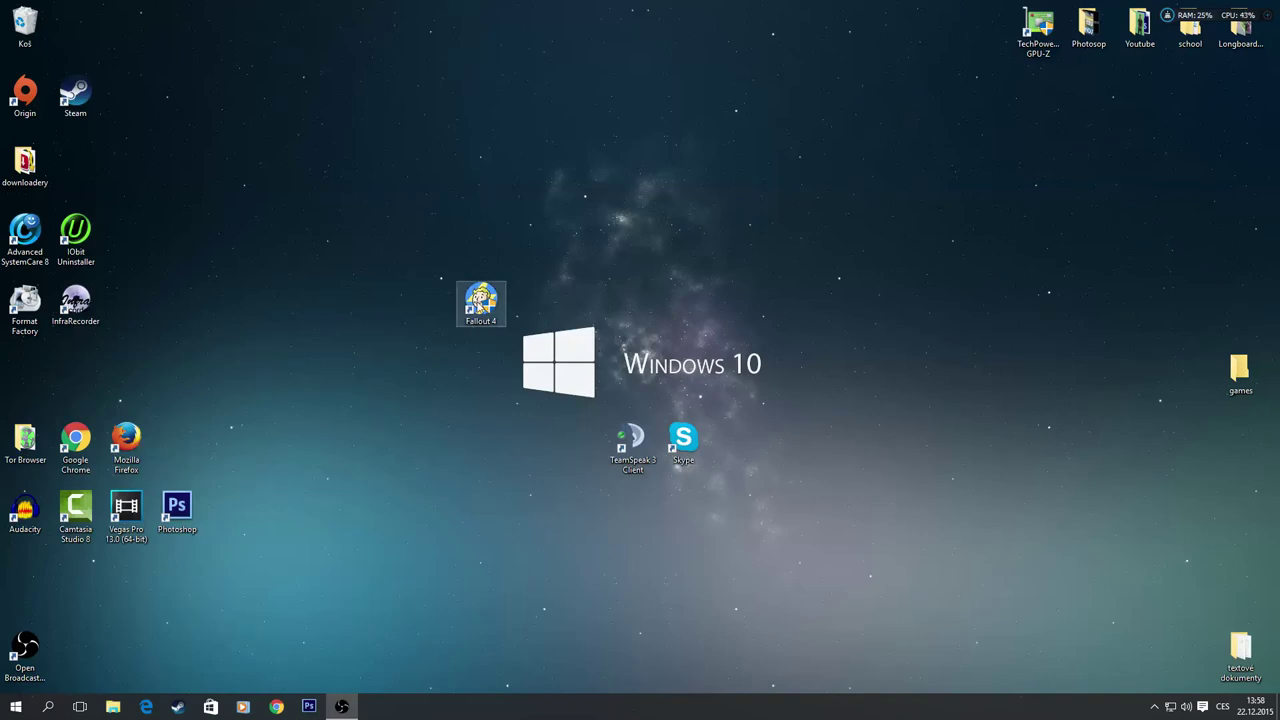
left_click_drag(490, 314, 592, 316)
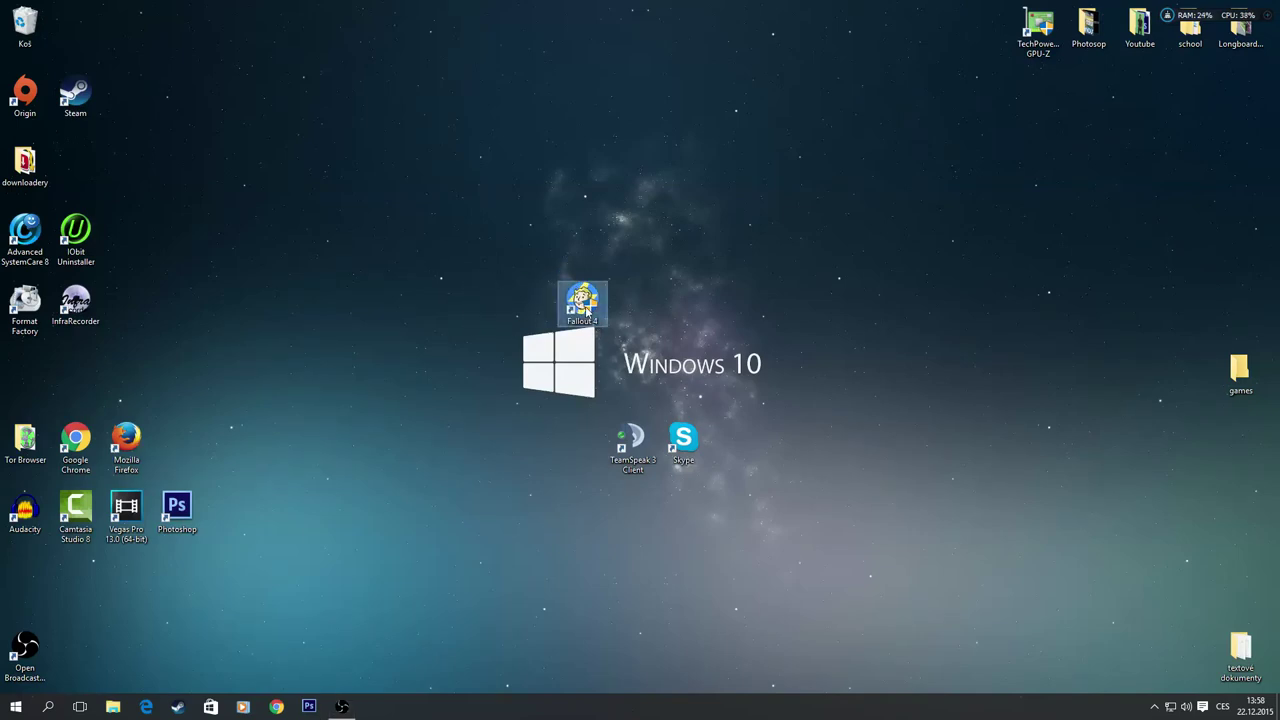